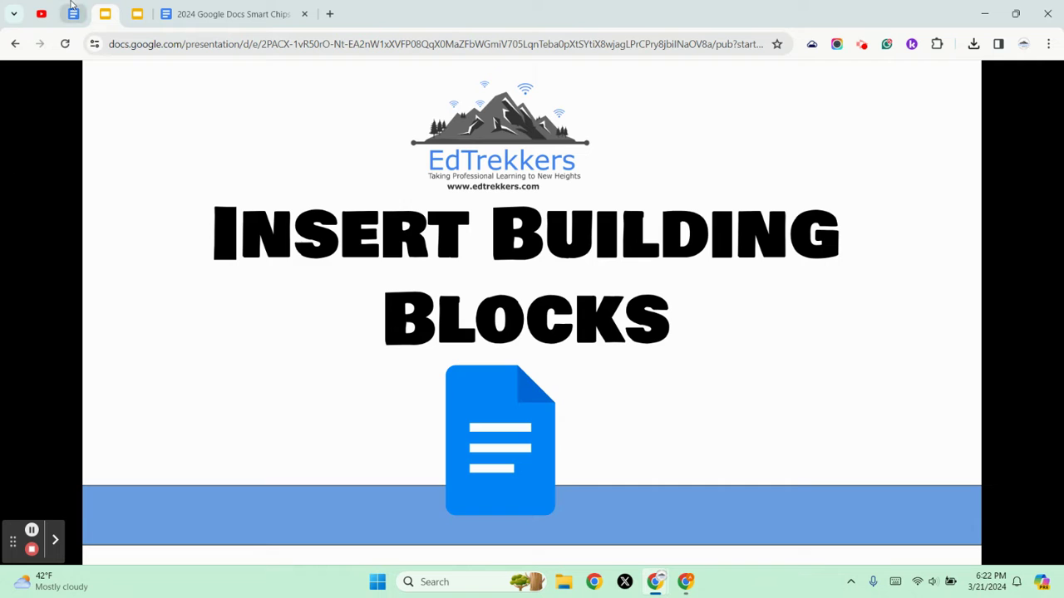
- Bring up slide 9, 'Insert Building Blocks', in the other Slides tab
left_click(137, 12)
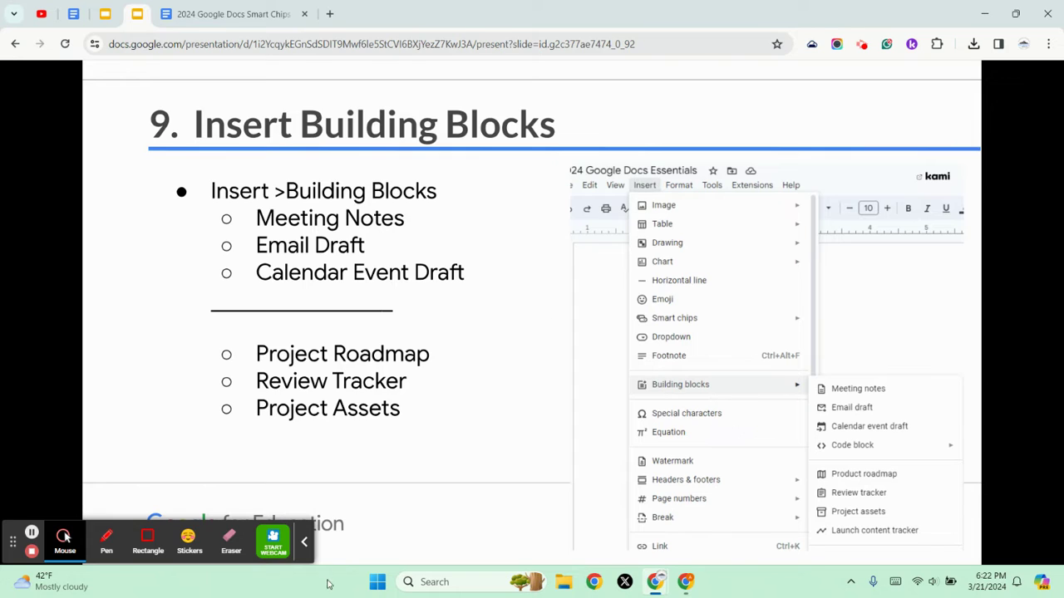
left_click(304, 550)
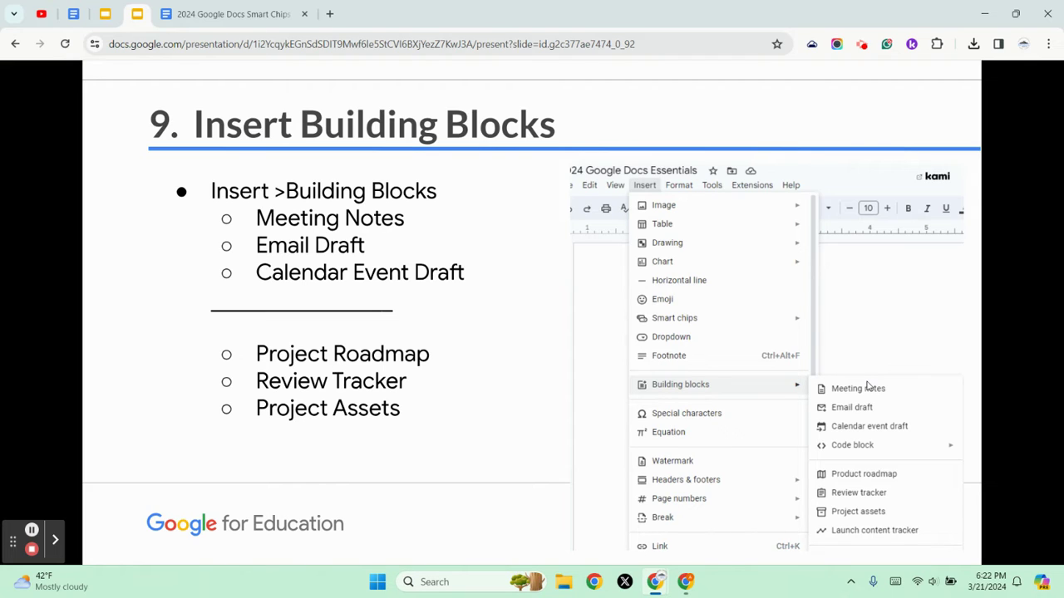
- Switch to the Smart Chips document and look at Insert > Building blocks without adding anything
left_click(256, 7)
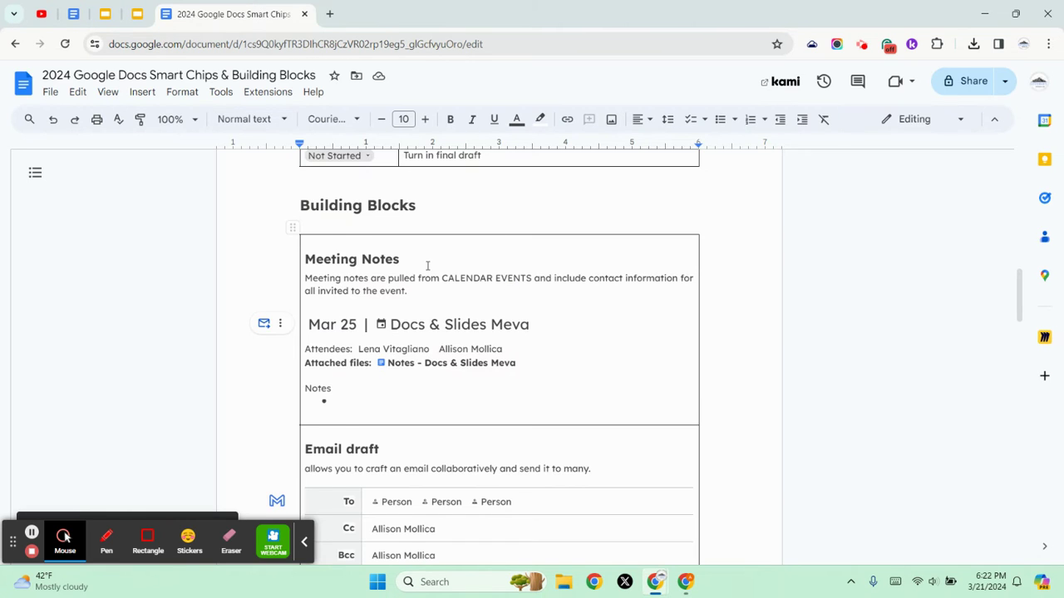
scroll(411, 281, "down", 2)
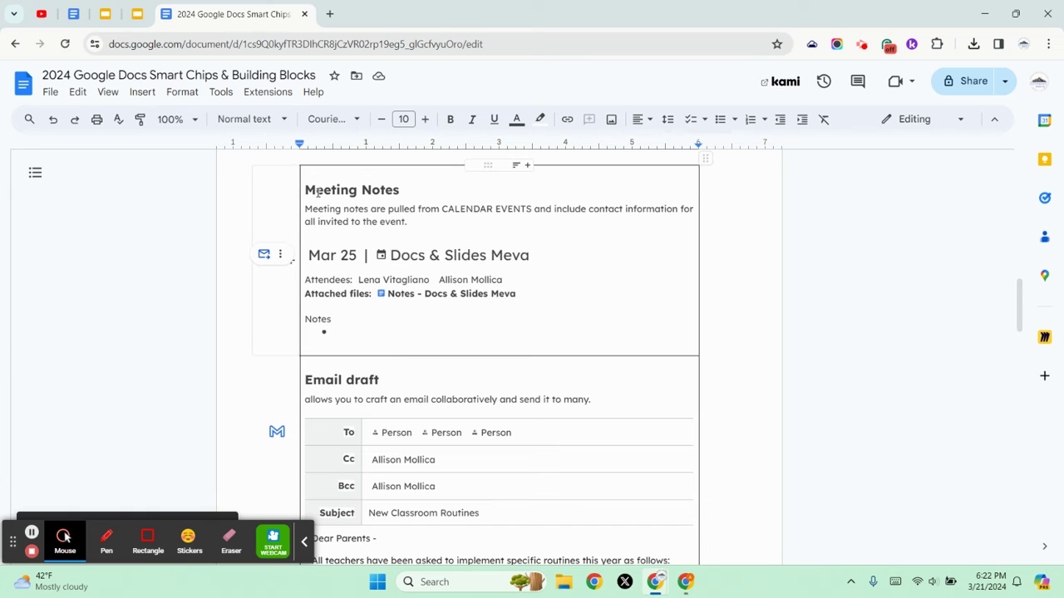
left_click(134, 93)
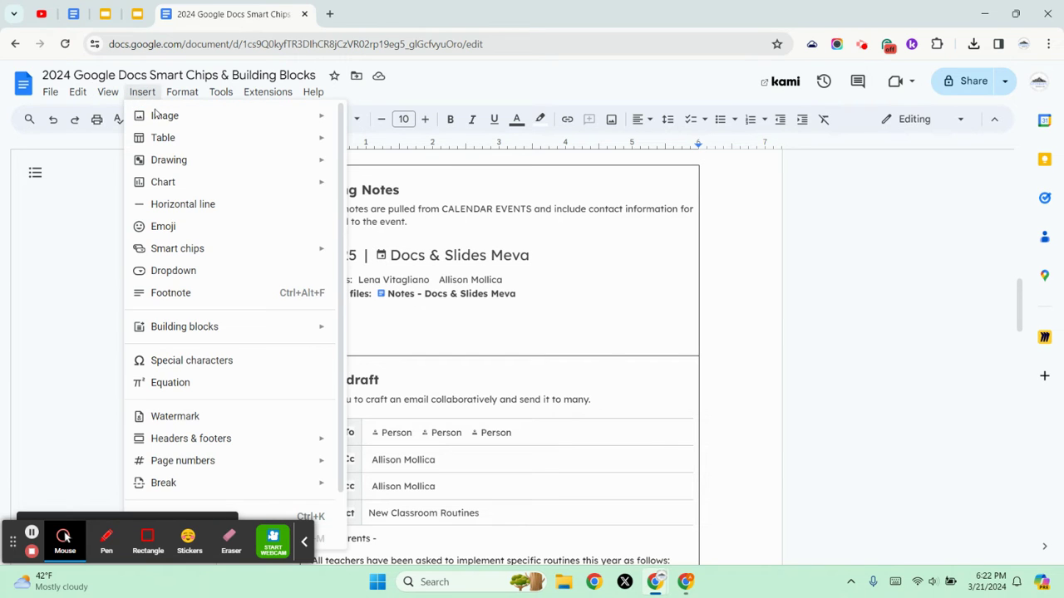
mouse_move(214, 327)
left_click(375, 189)
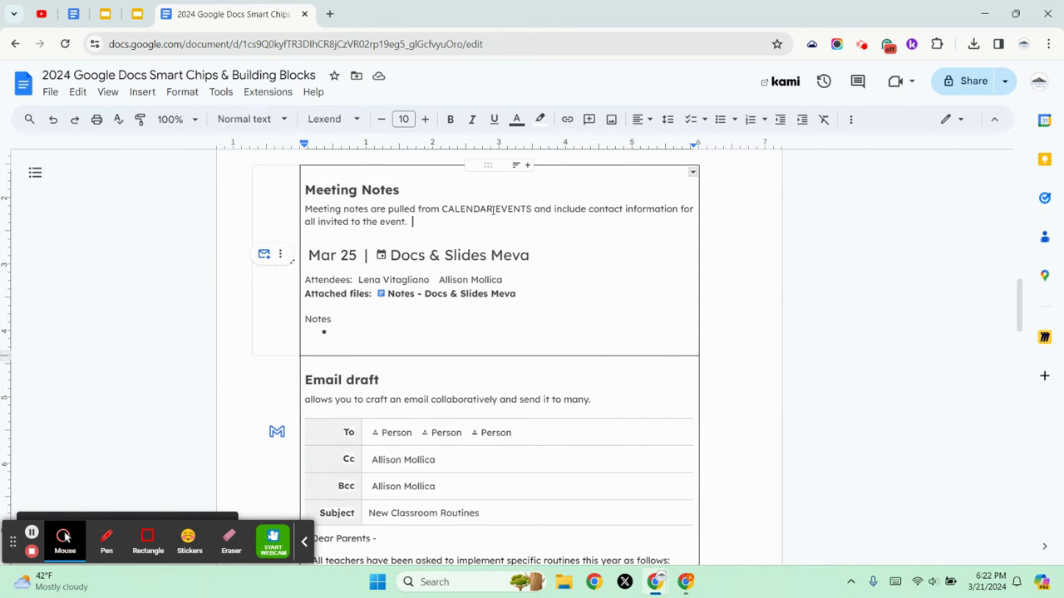
- Inspect the details card of the Mar 25 date chip in the Meeting Notes block
left_click(416, 226)
left_click(347, 258)
left_click(589, 227)
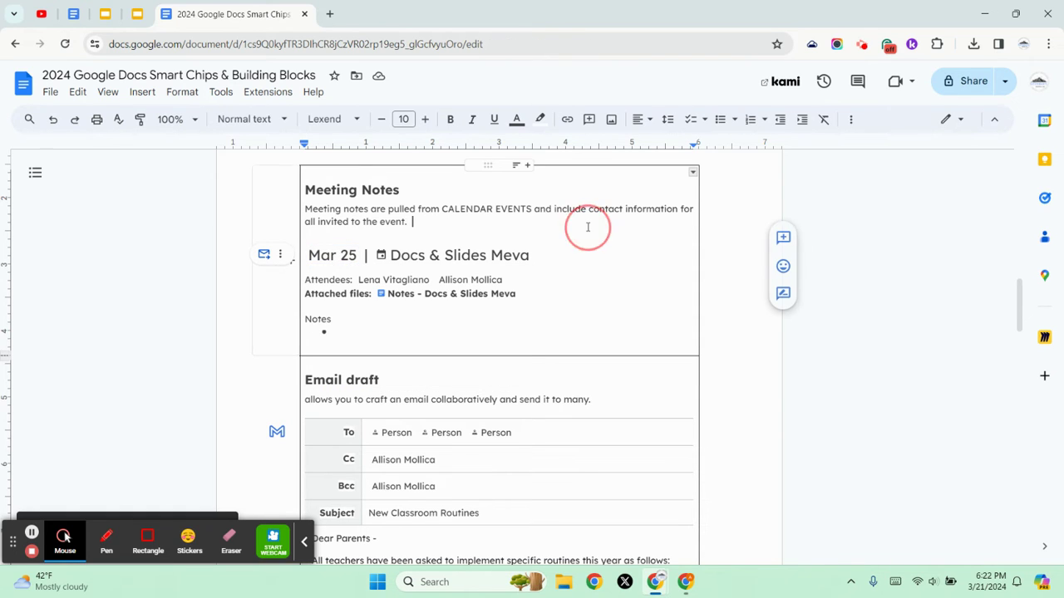
left_click(349, 259)
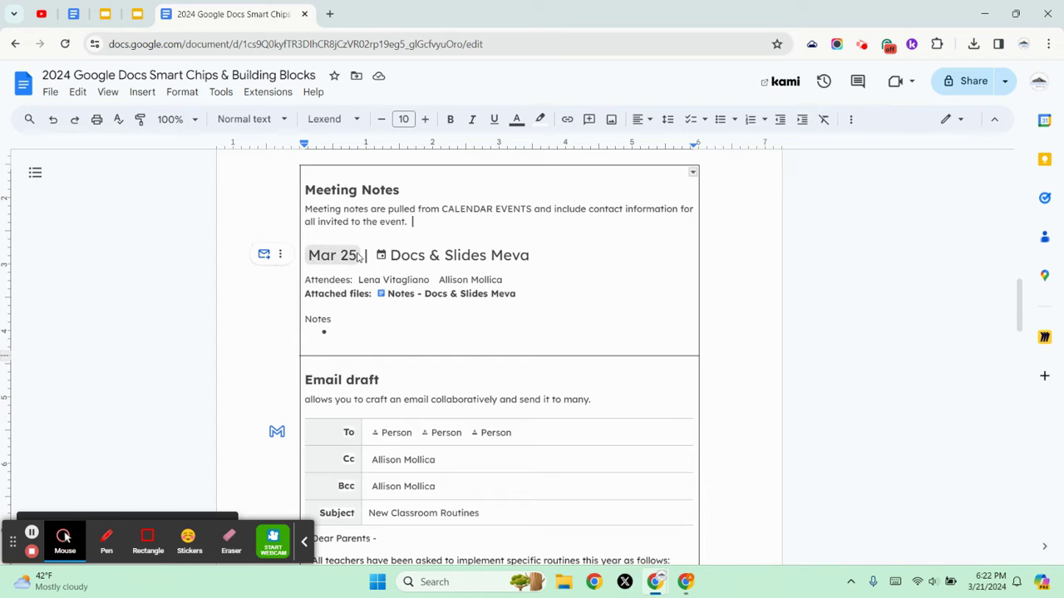
left_click(654, 270)
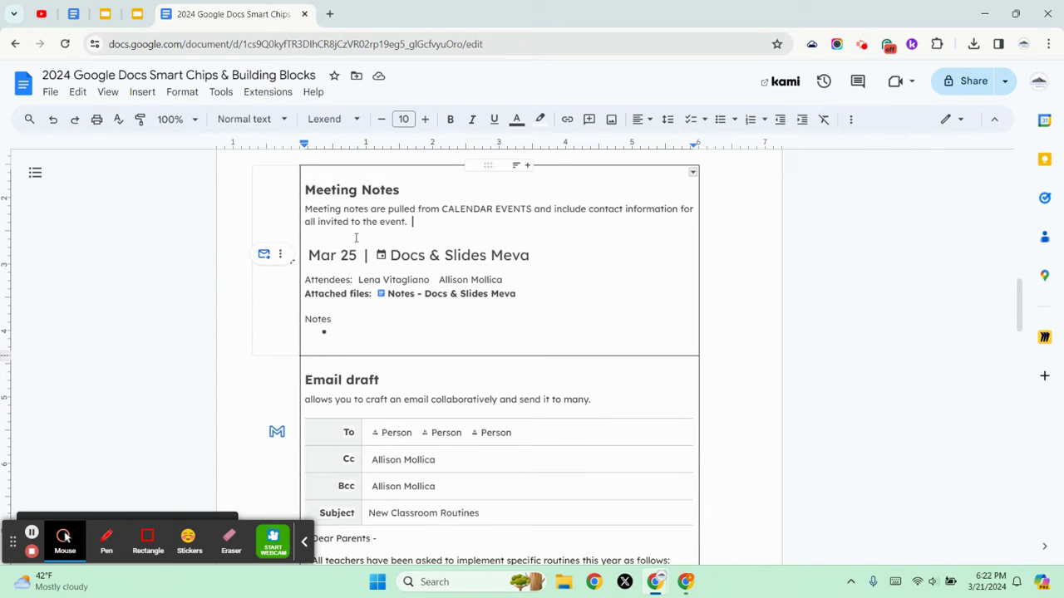
mouse_move(447, 262)
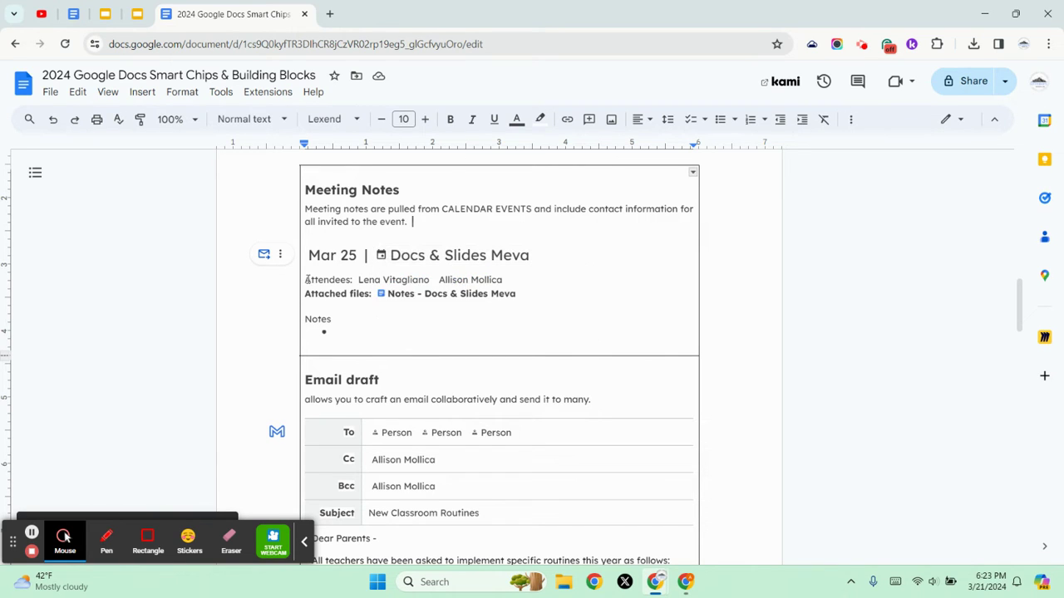
left_click(334, 261)
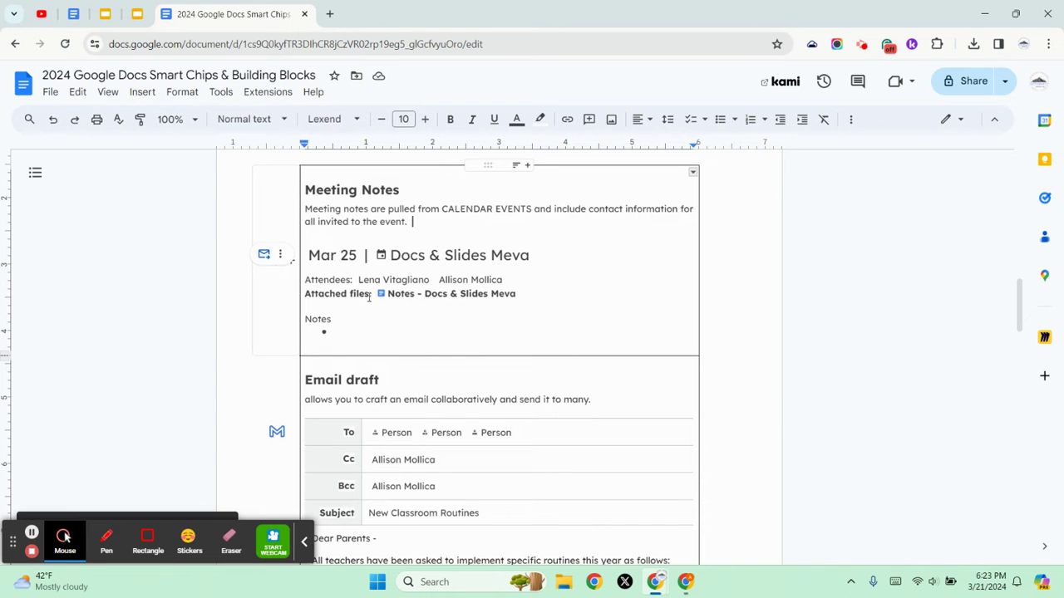
scroll(432, 274, "down", 1)
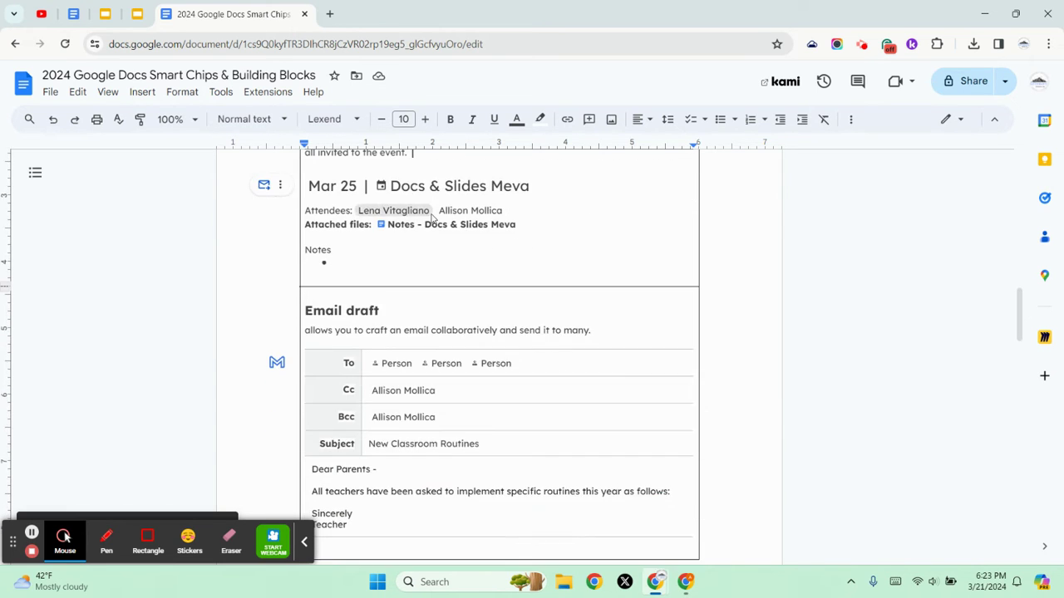
scroll(374, 316, "up", 1)
- Delete the existing event notes and the leftover empty bullet from the block
left_click_drag(342, 333, 288, 247)
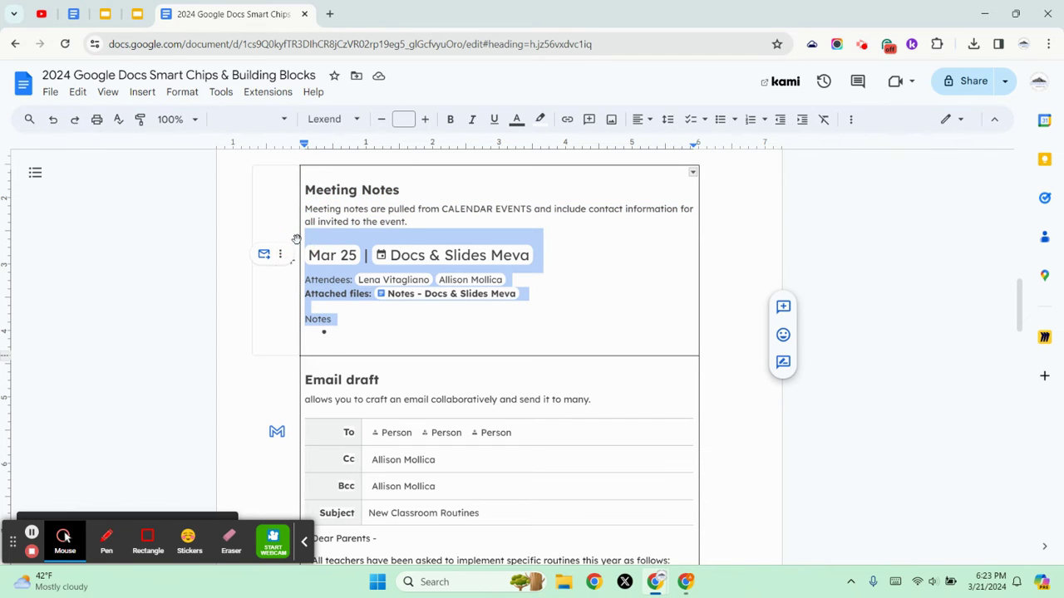
key("BackSpace")
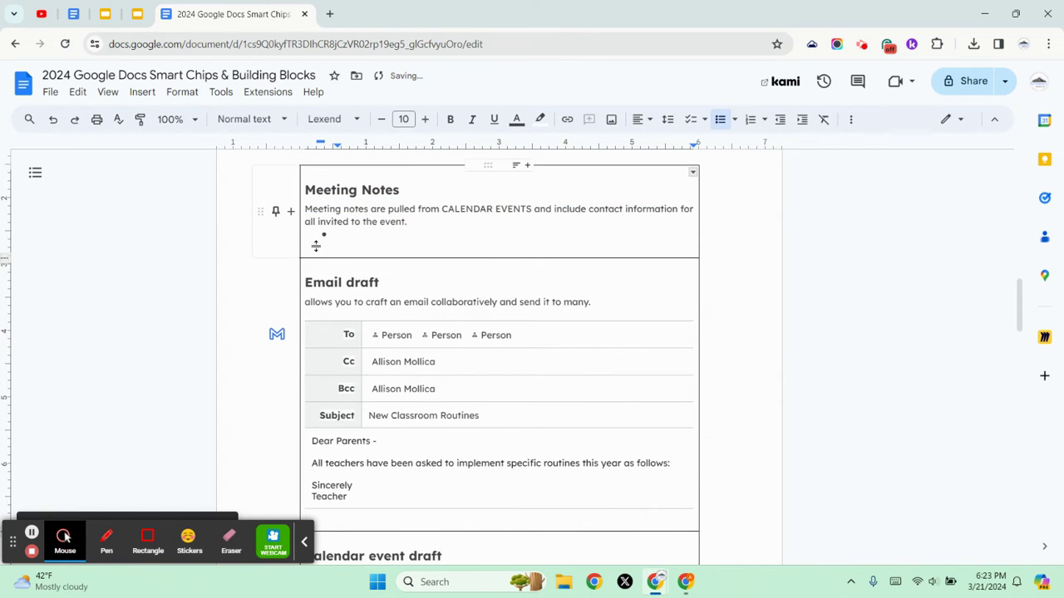
key("BackSpace")
key("BackSpace")
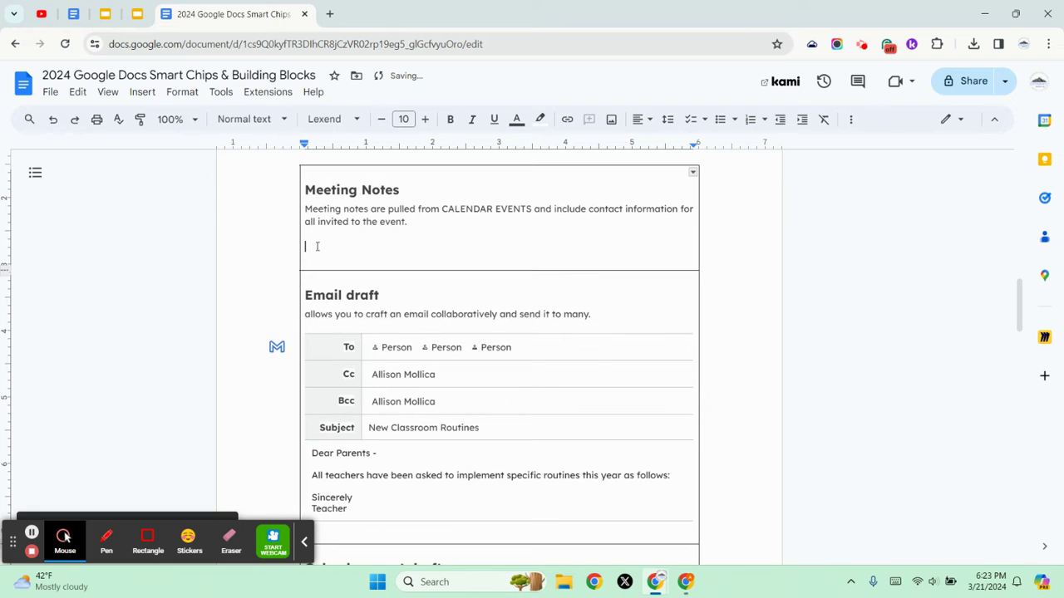
- Insert a Meeting notes building block for the Docs & Slides Meva event, dismissing the share prompt
left_click(142, 93)
mouse_move(330, 335)
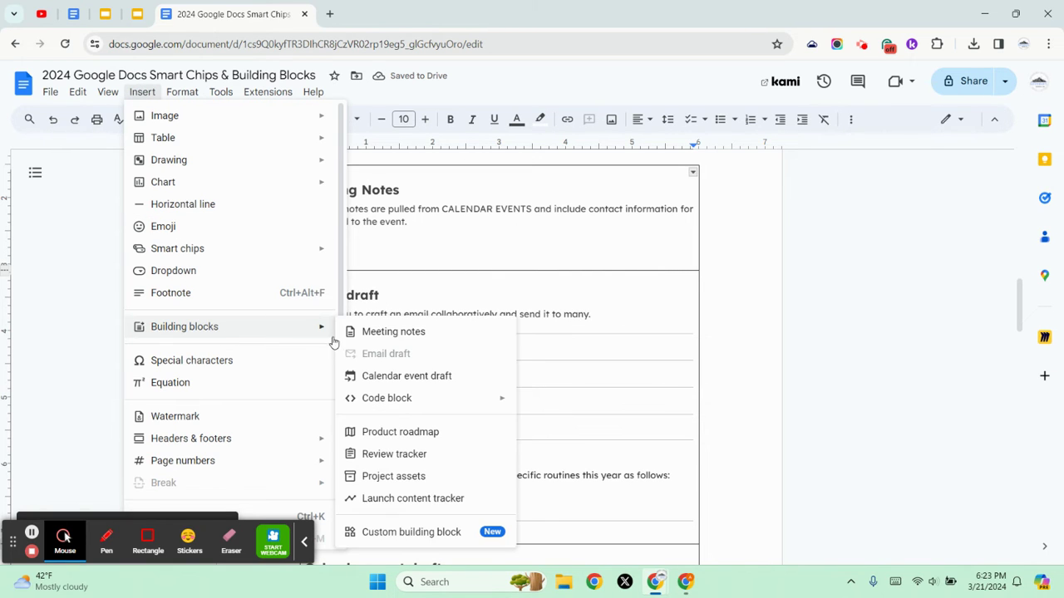
left_click(369, 331)
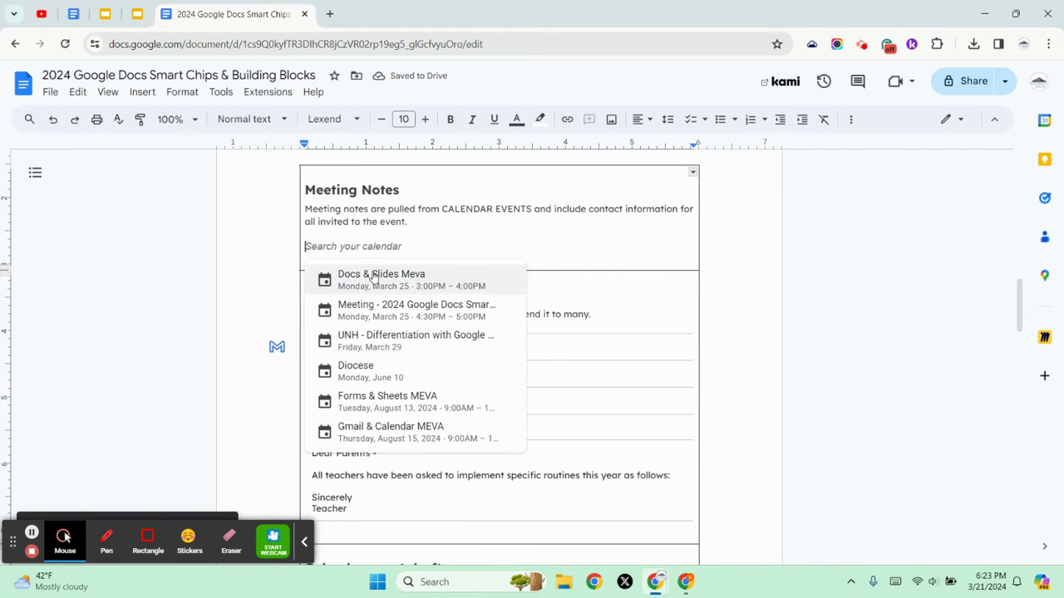
left_click(376, 278)
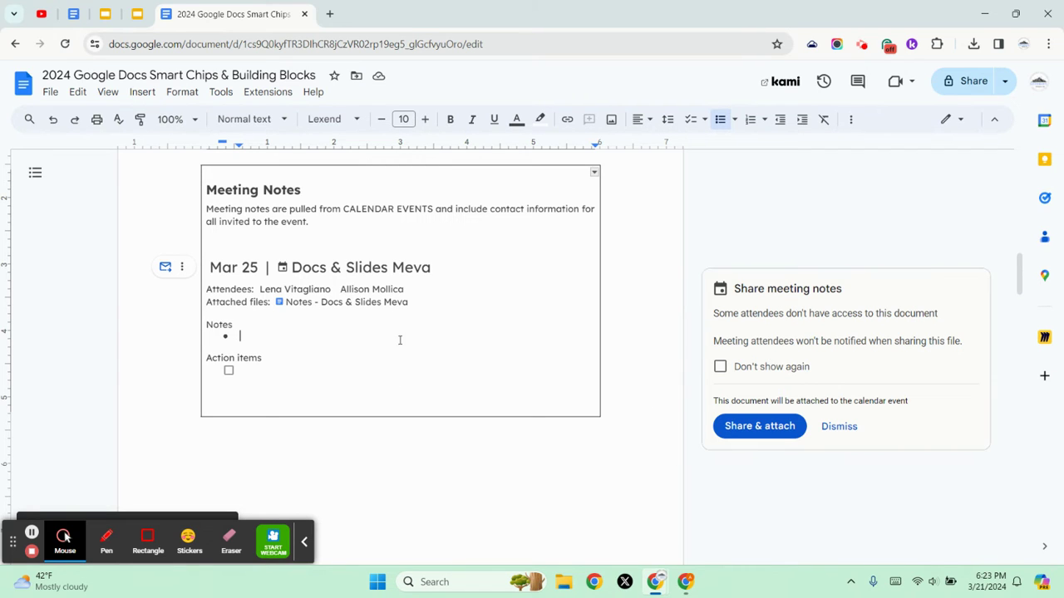
left_click(772, 429)
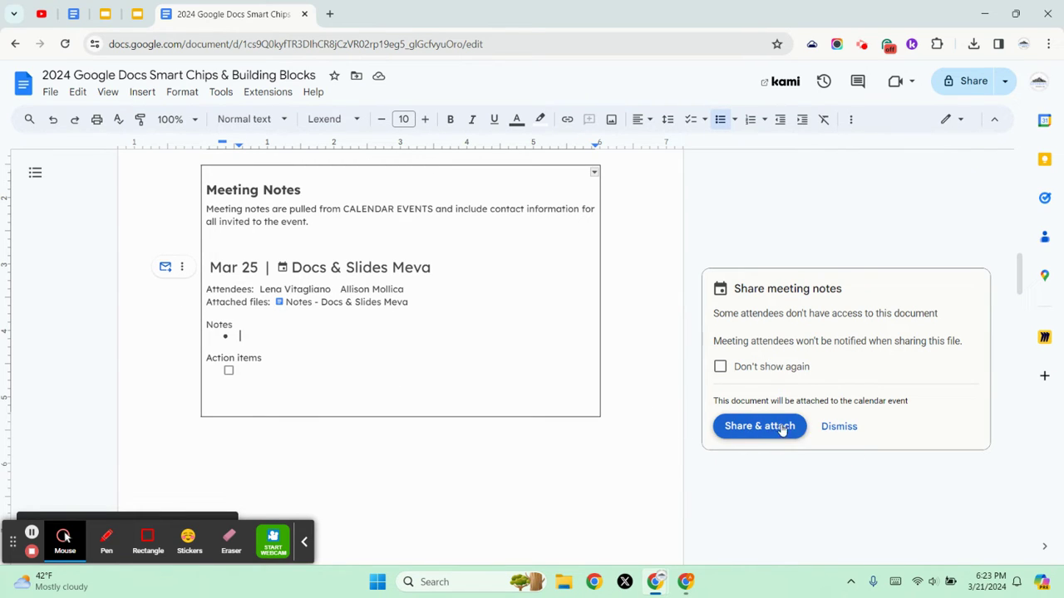
left_click(838, 427)
- Scroll to the Email draft block and preview it in Gmail
scroll(387, 241, "down", 8)
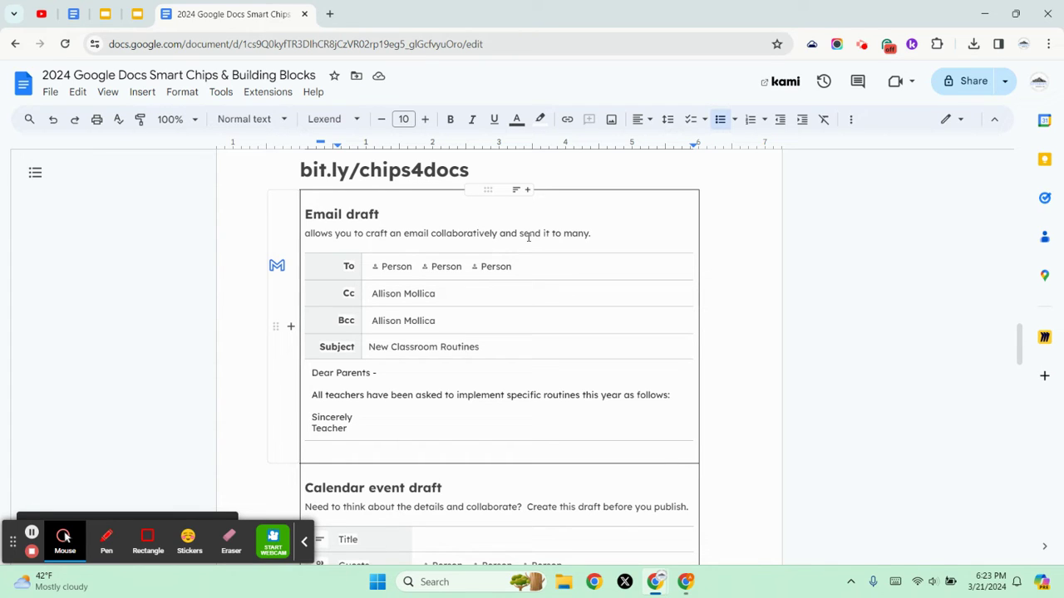
left_click(276, 266)
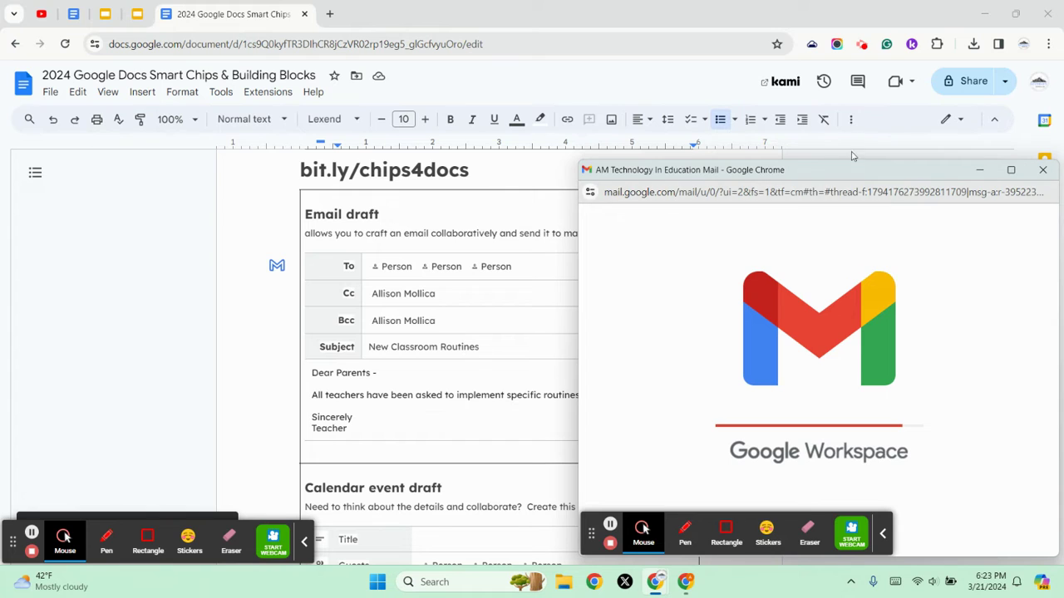
- Make the implementing-new-routines sentence Large in Gmail, then close the compose window
left_click_drag(864, 169, 808, 113)
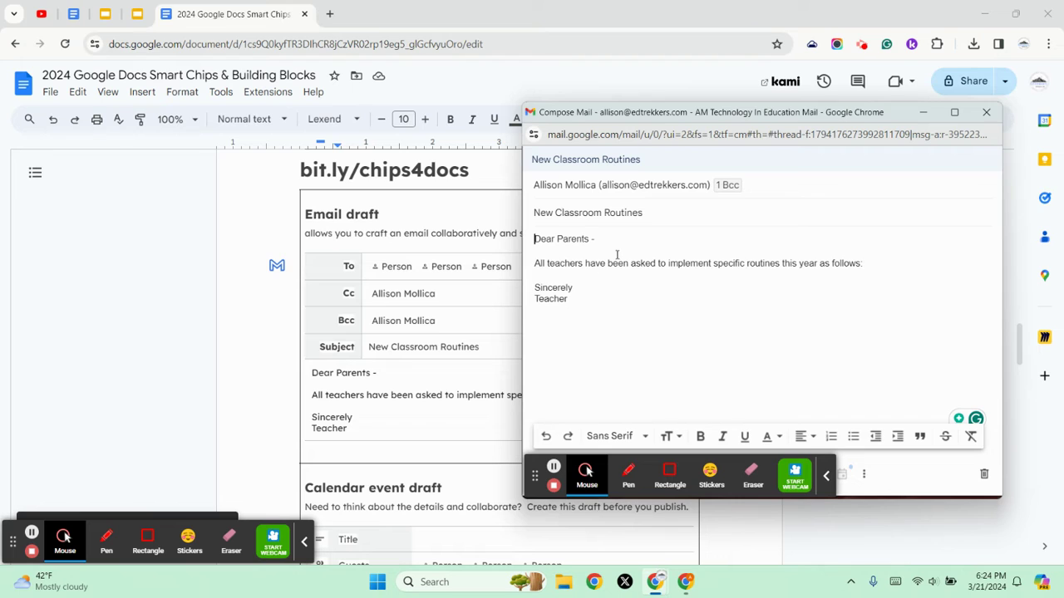
triple_click(618, 262)
left_click(669, 437)
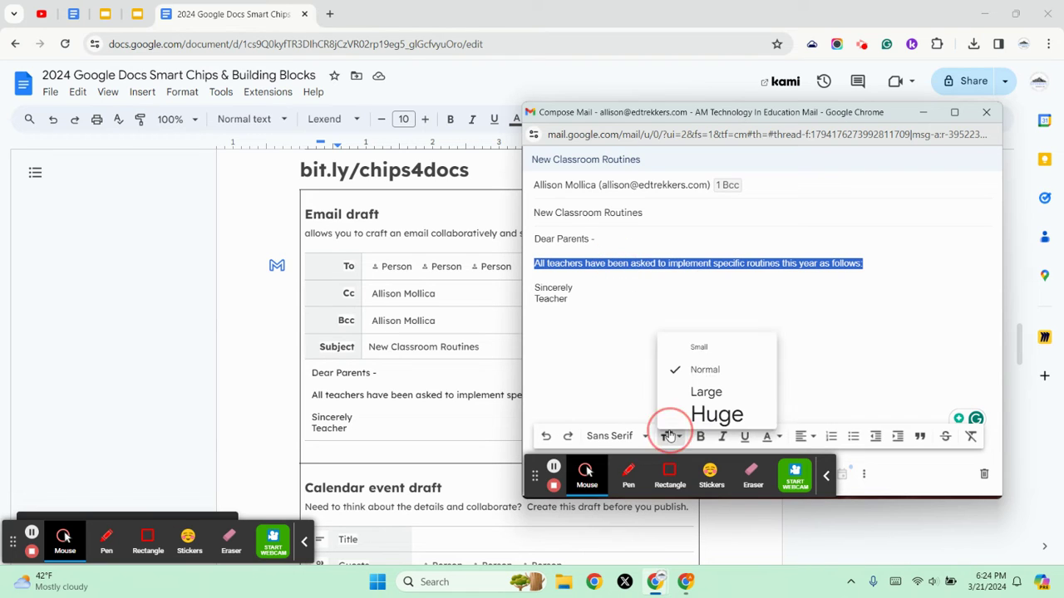
left_click(707, 392)
left_click(627, 305)
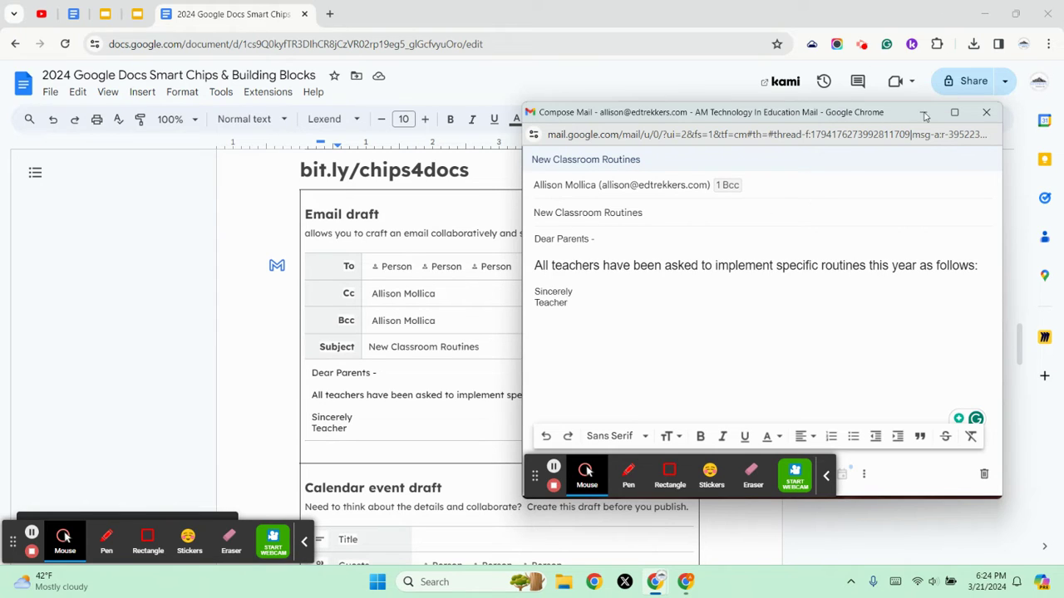
left_click(993, 114)
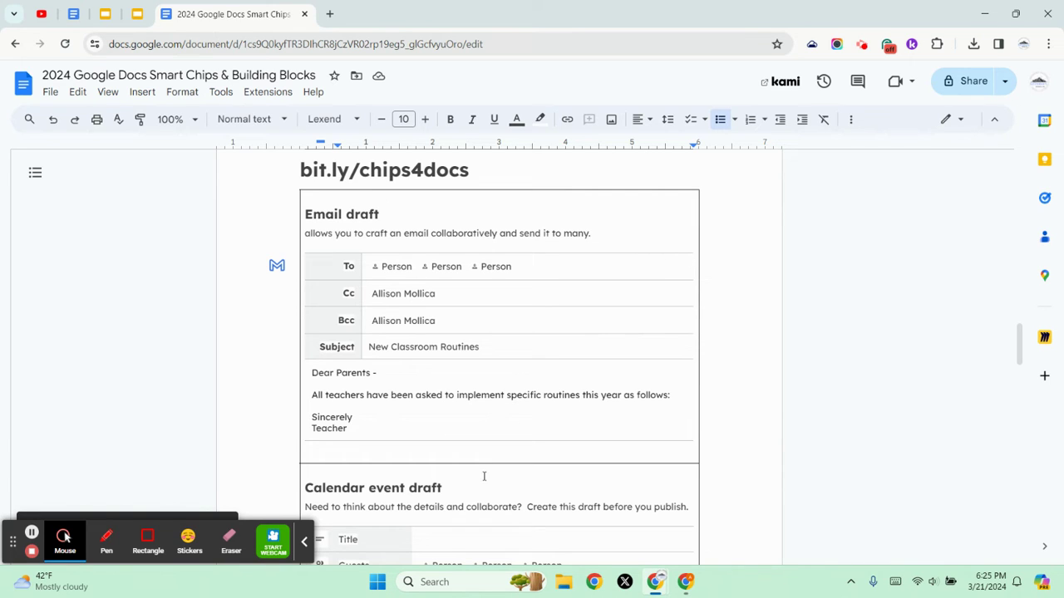
left_click(546, 391)
- Add 'Monday' and 'Tues' on new lines after 'as follows:' in the email draft
left_click(670, 396)
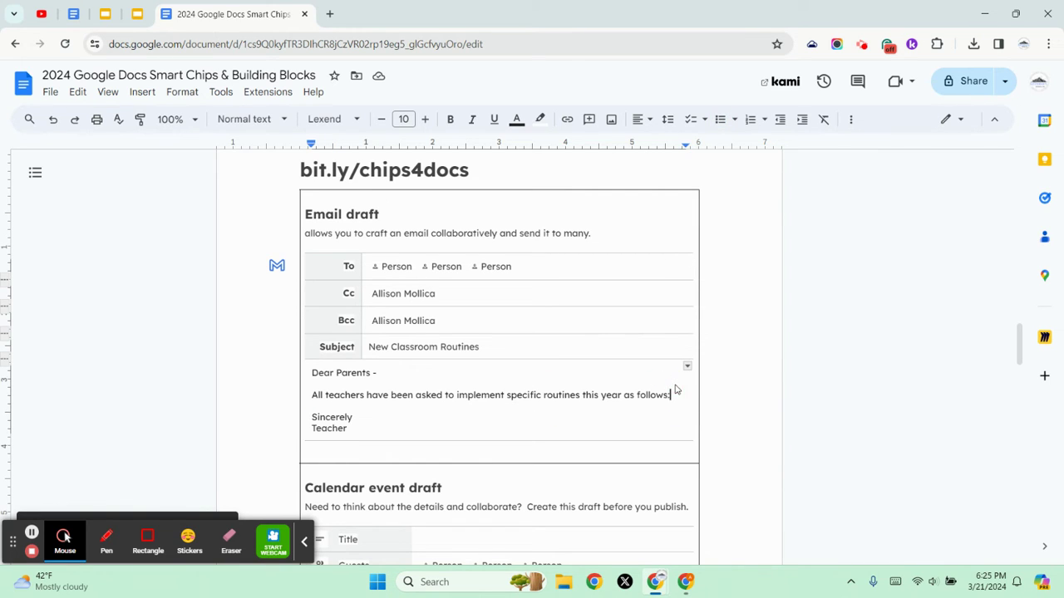
key("Return")
type("Monday")
key("Return")
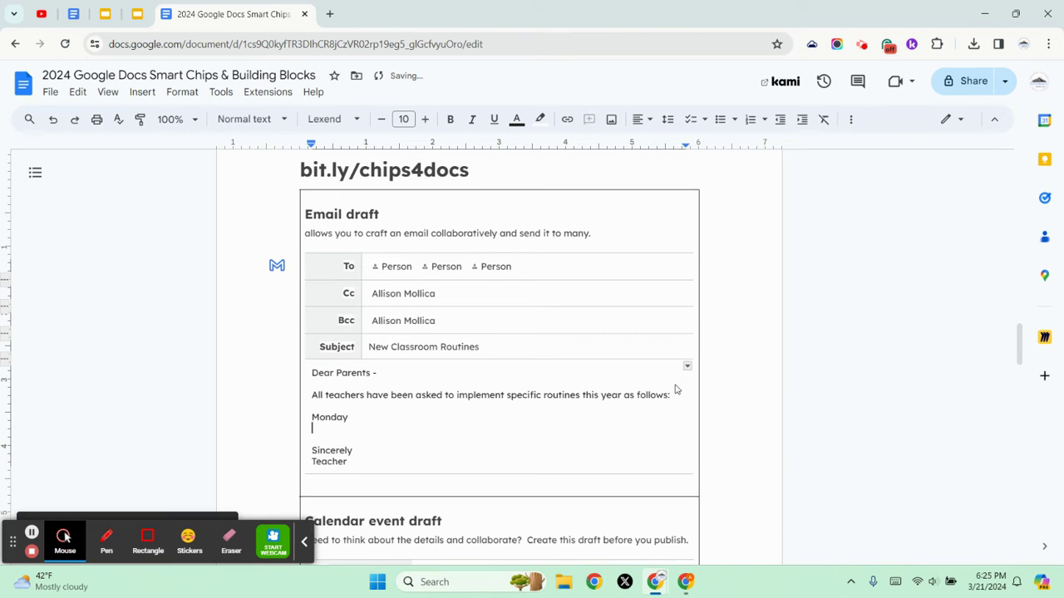
type("Tues")
key("Return")
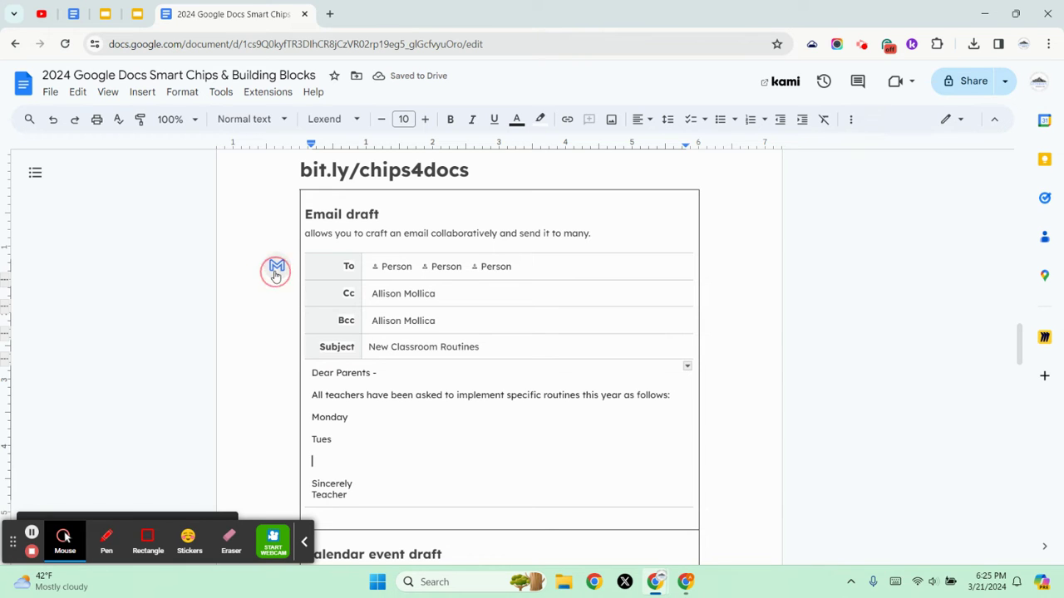
- Preview the updated draft in Gmail, then glance at Insert > Building blocks without inserting
left_click(276, 267)
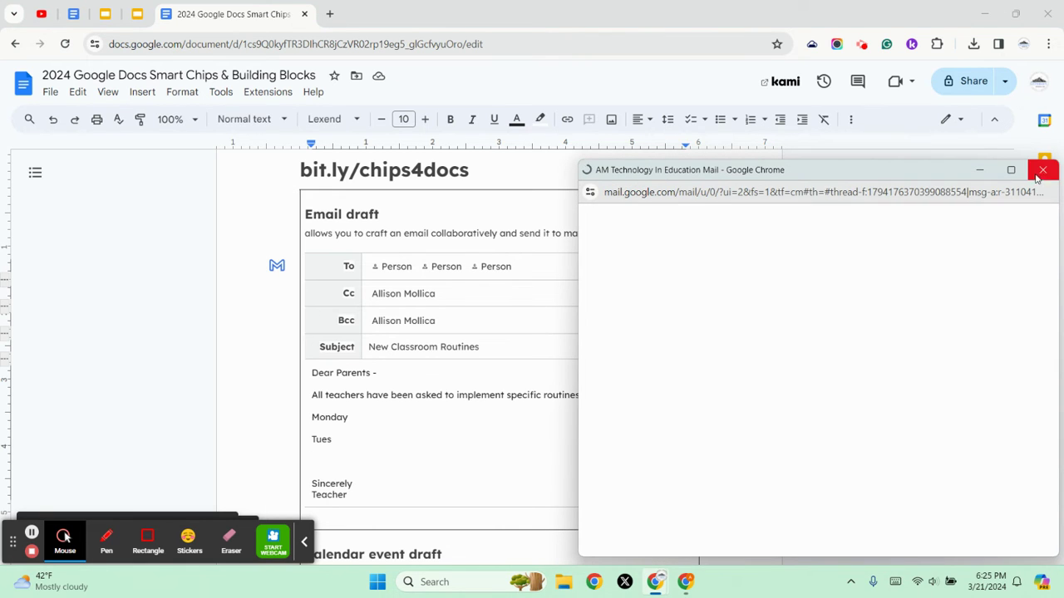
left_click(1042, 171)
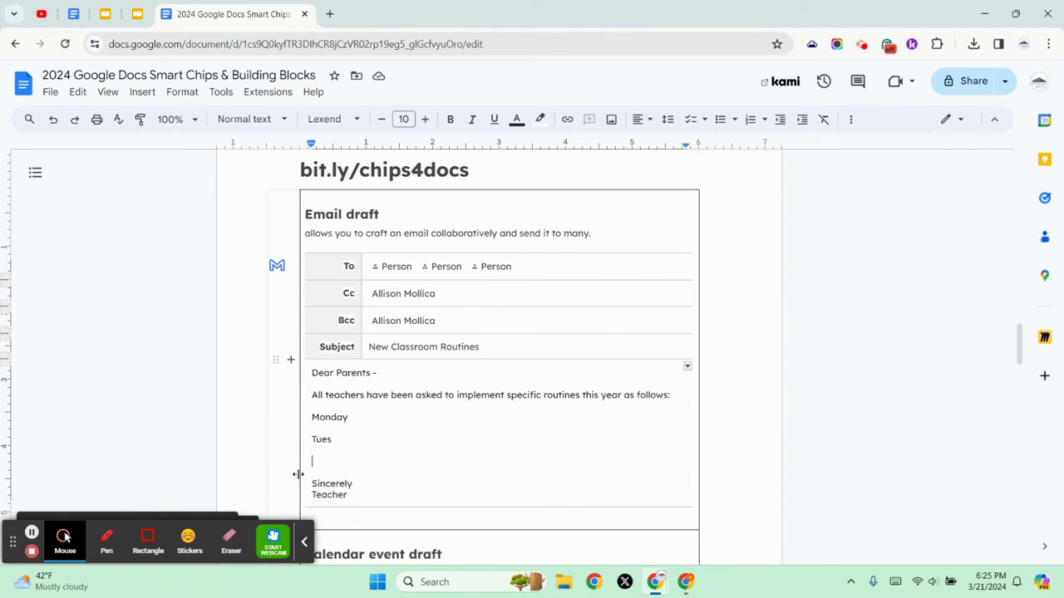
left_click(143, 92)
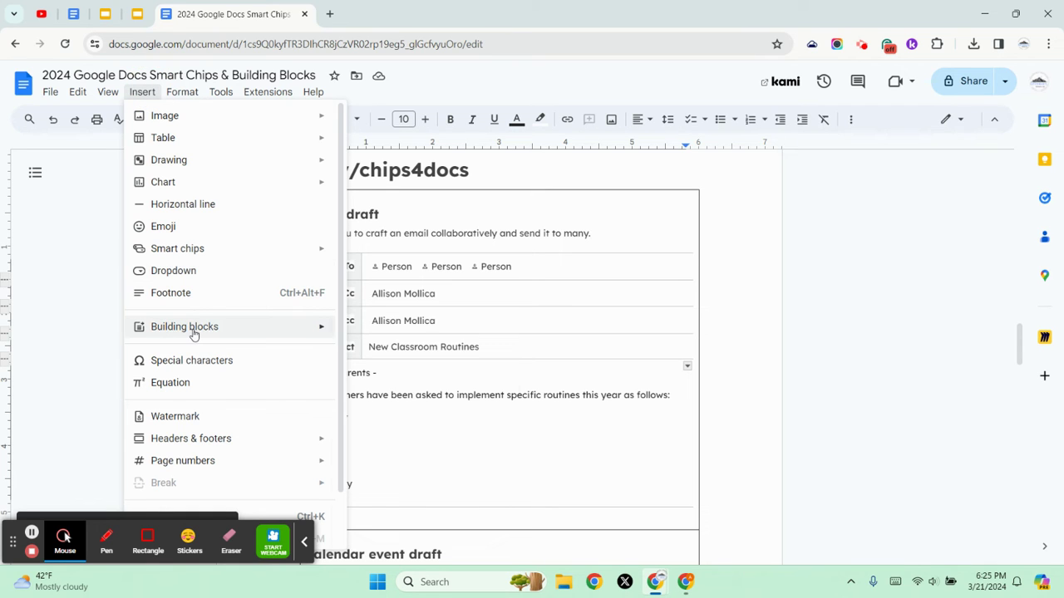
mouse_move(271, 320)
left_click(710, 276)
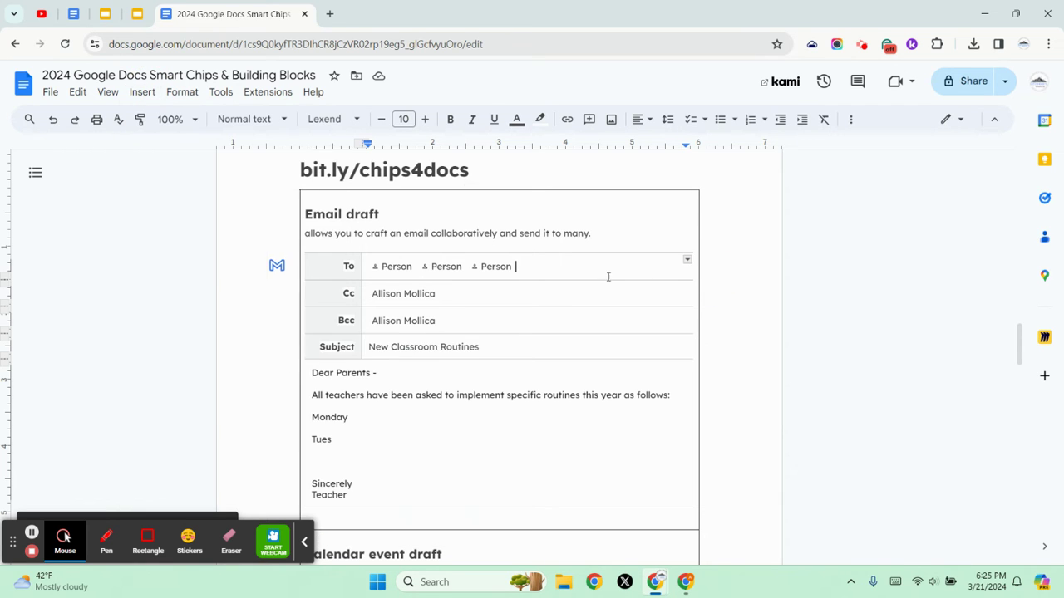
scroll(601, 280, "down", 4)
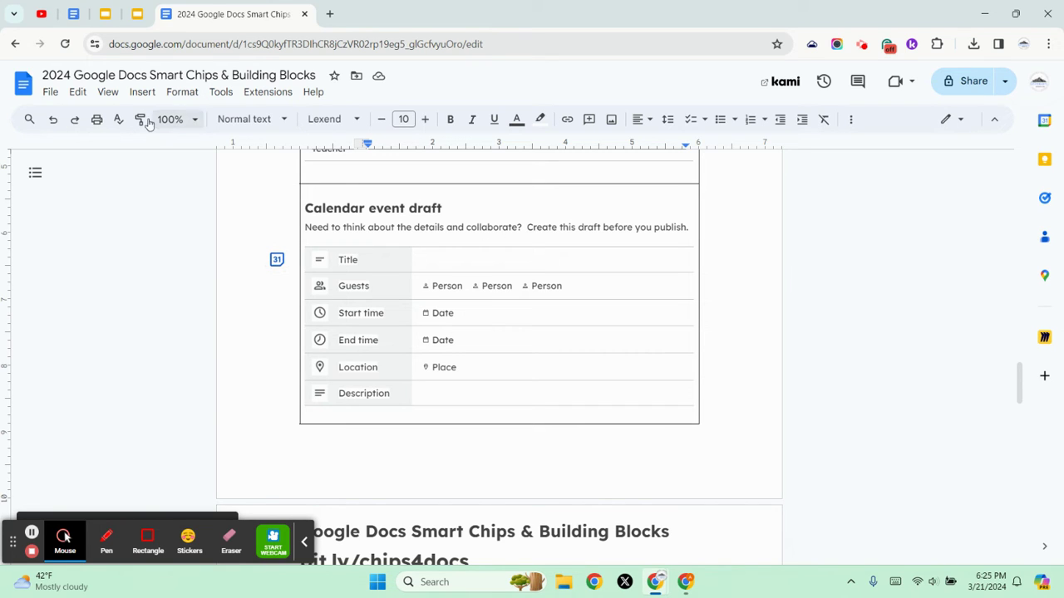
left_click(142, 91)
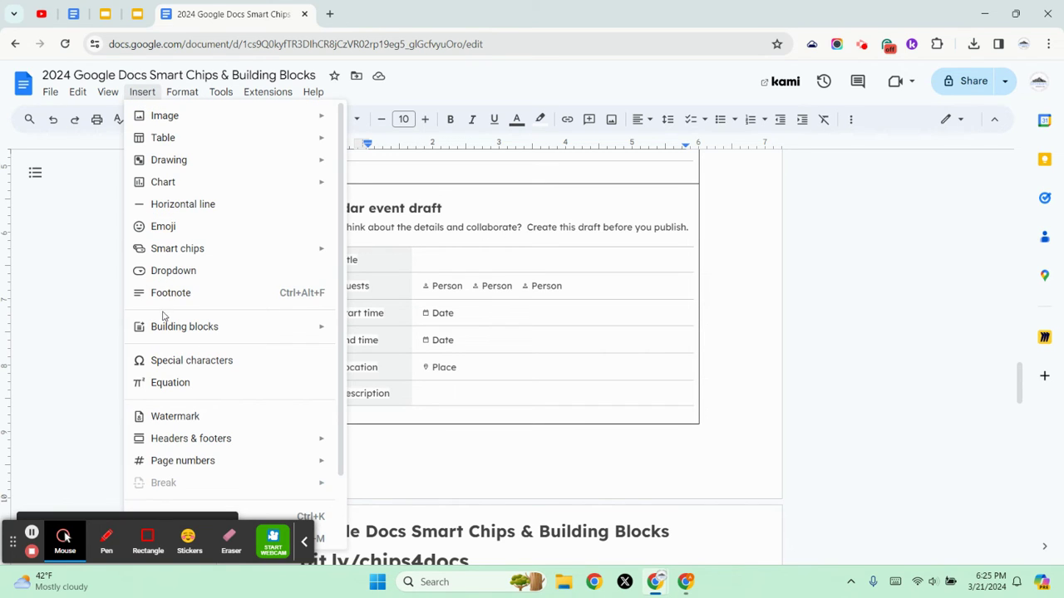
mouse_move(173, 325)
left_click(595, 258)
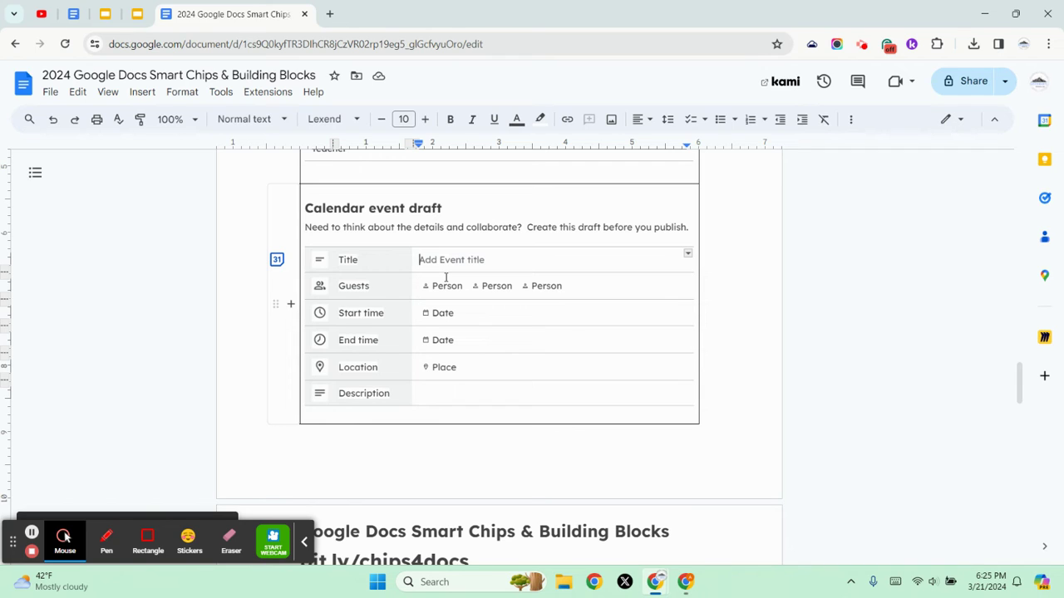
left_click(480, 401)
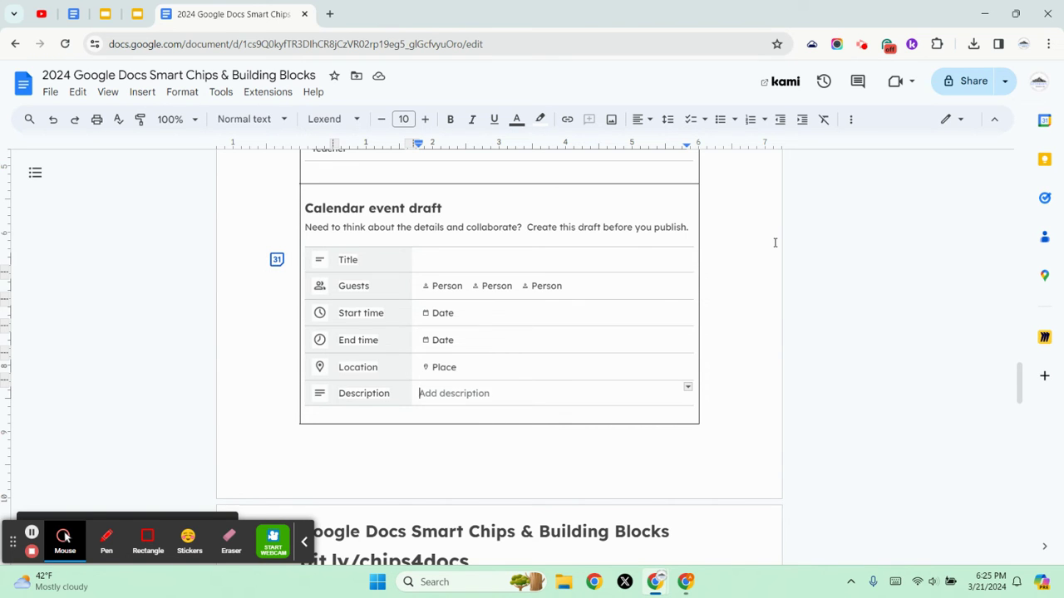
scroll(774, 241, "down", 3)
- Scroll through the Project Road Map, Review Tracker and Project Assets tables
scroll(772, 242, "down", 2)
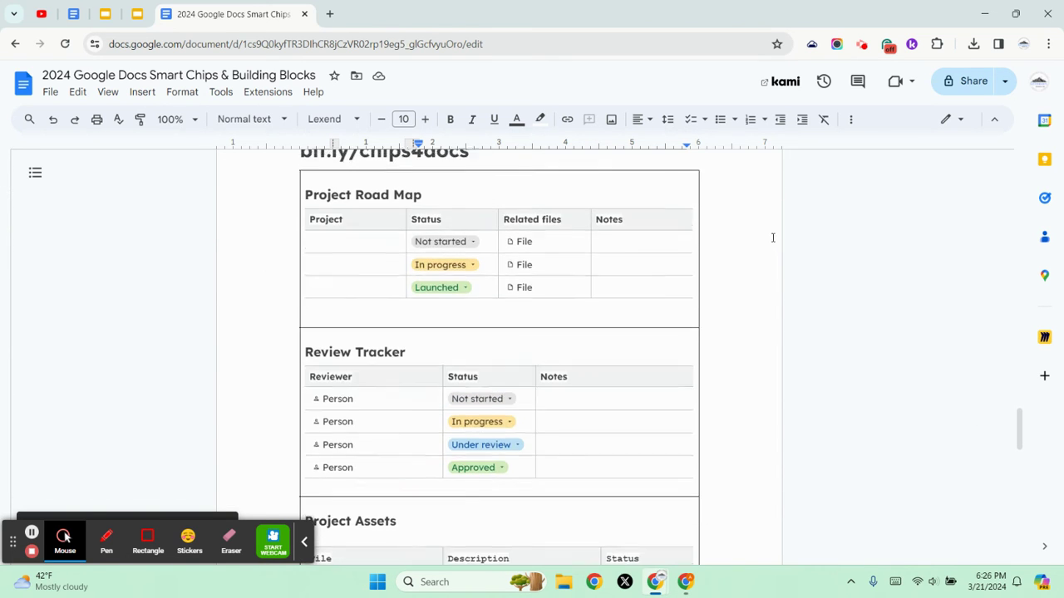
scroll(772, 242, "up", 15)
scroll(768, 222, "up", 8)
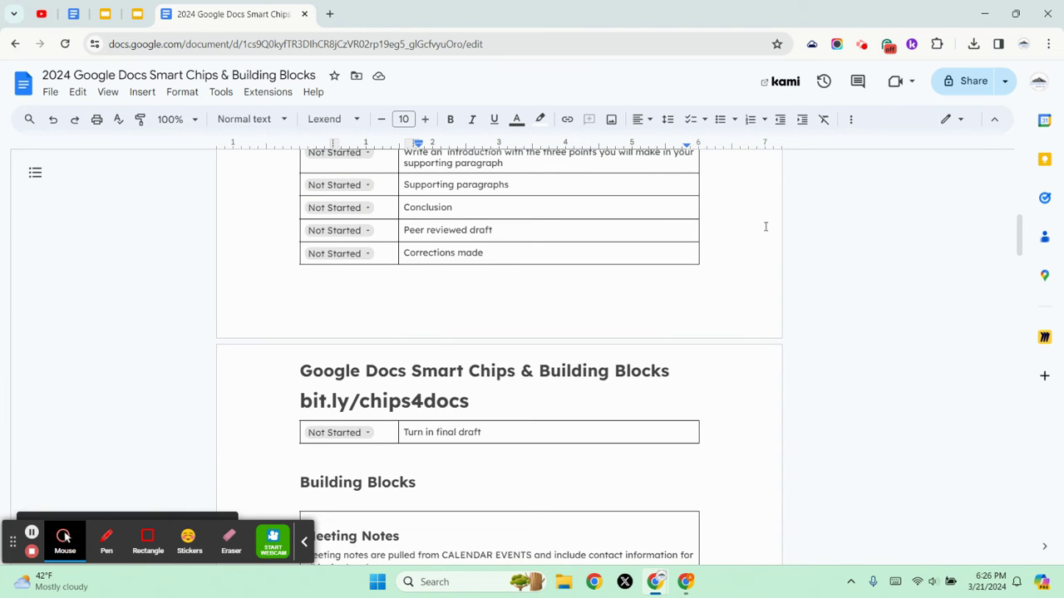
scroll(763, 228, "down", 15)
scroll(693, 240, "down", 6)
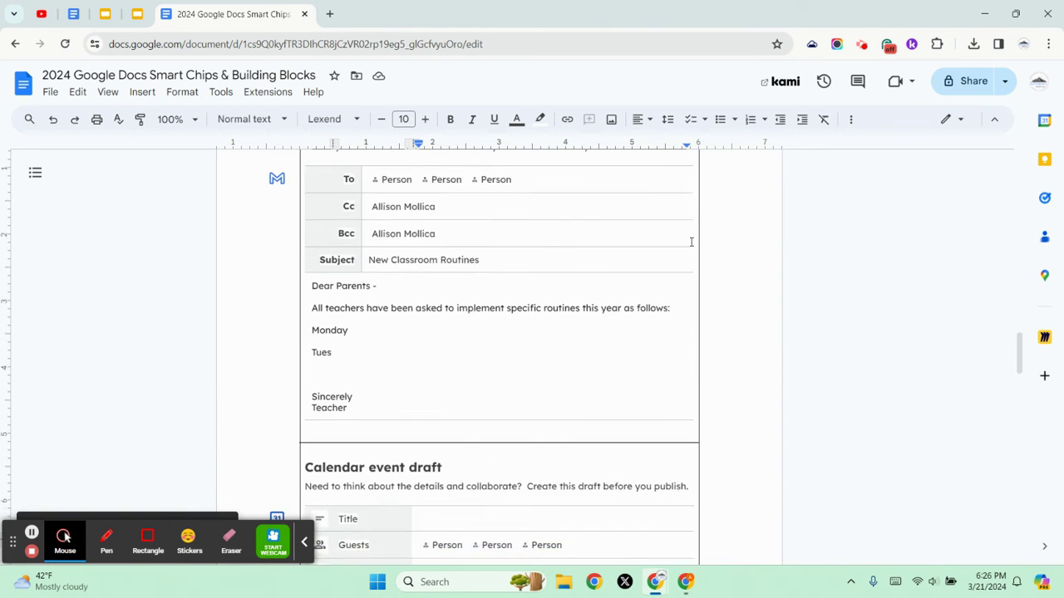
scroll(619, 169, "down", 2)
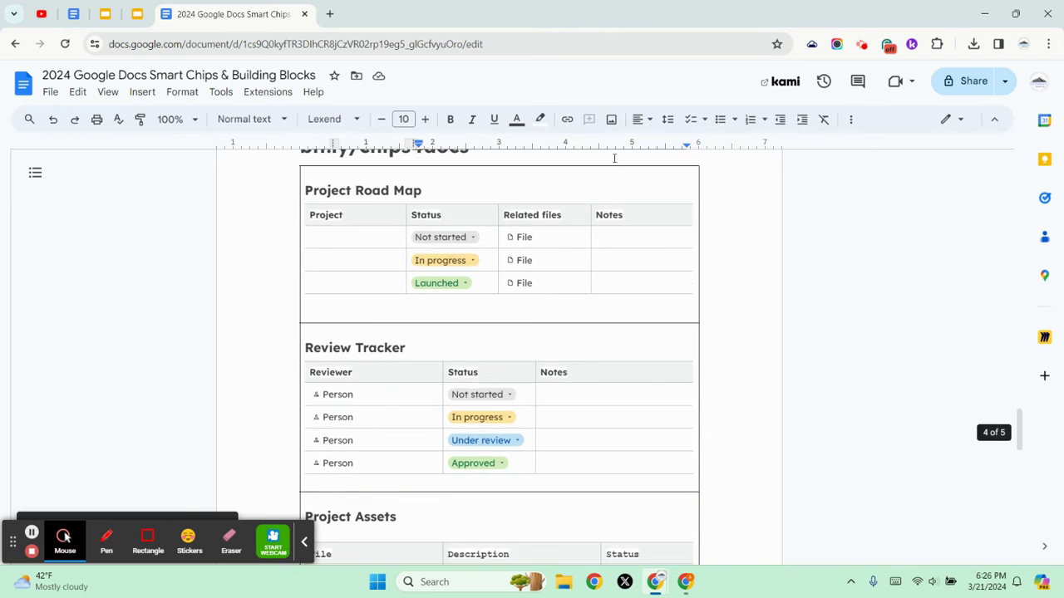
scroll(581, 158, "up", 3)
scroll(499, 287, "up", 3)
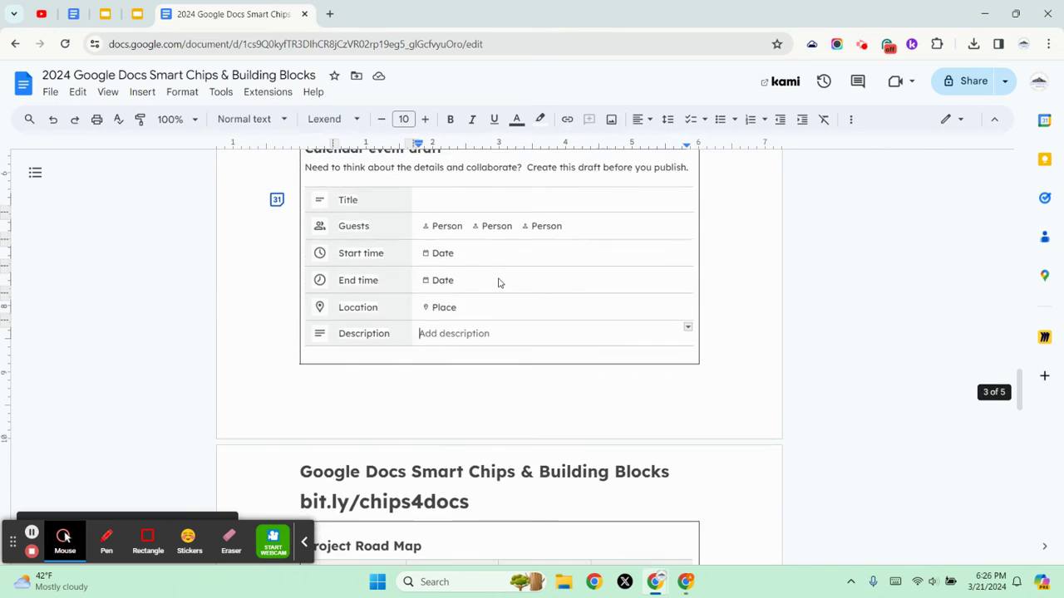
scroll(499, 281, "down", 3)
scroll(499, 270, "down", 3)
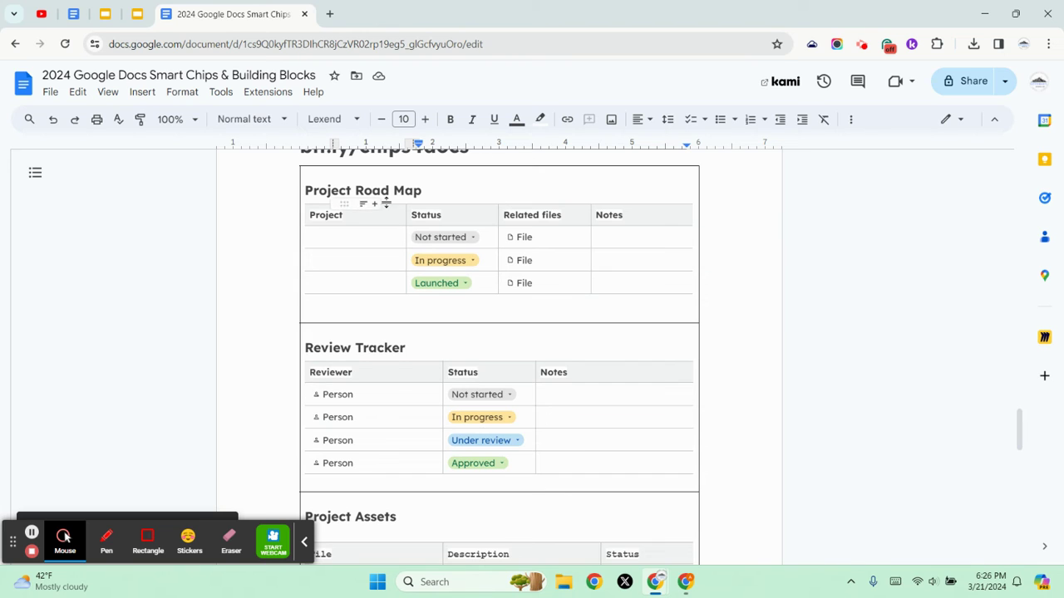
scroll(460, 347, "down", 1)
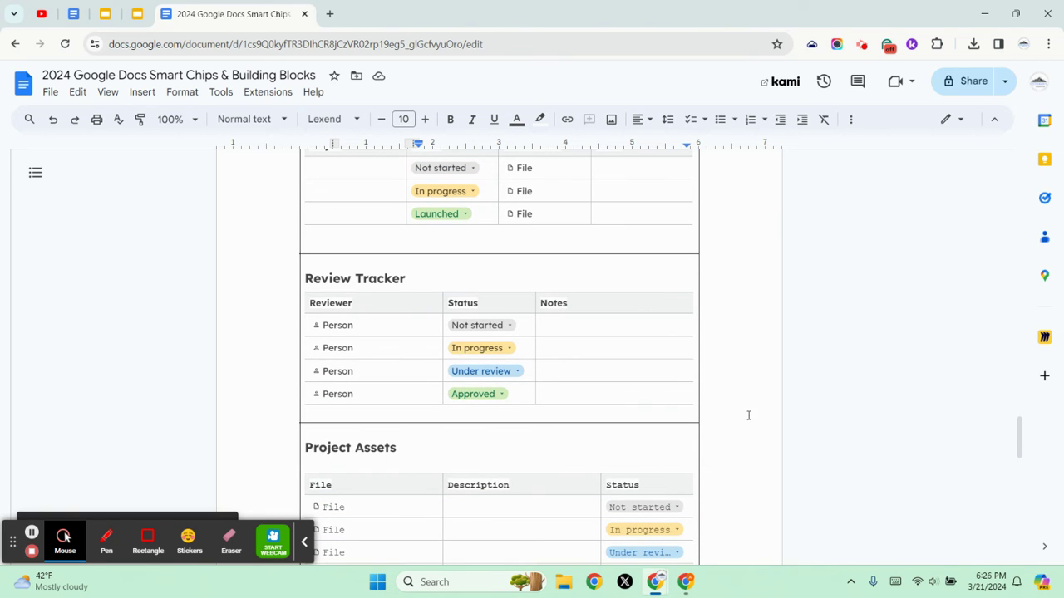
scroll(744, 418, "up", 1)
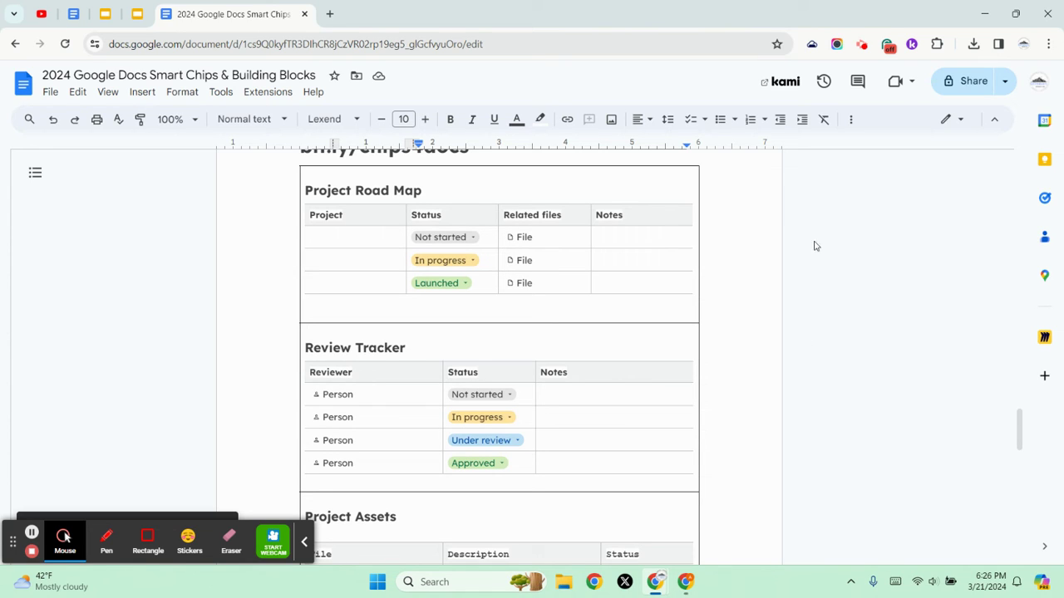
left_click(521, 238)
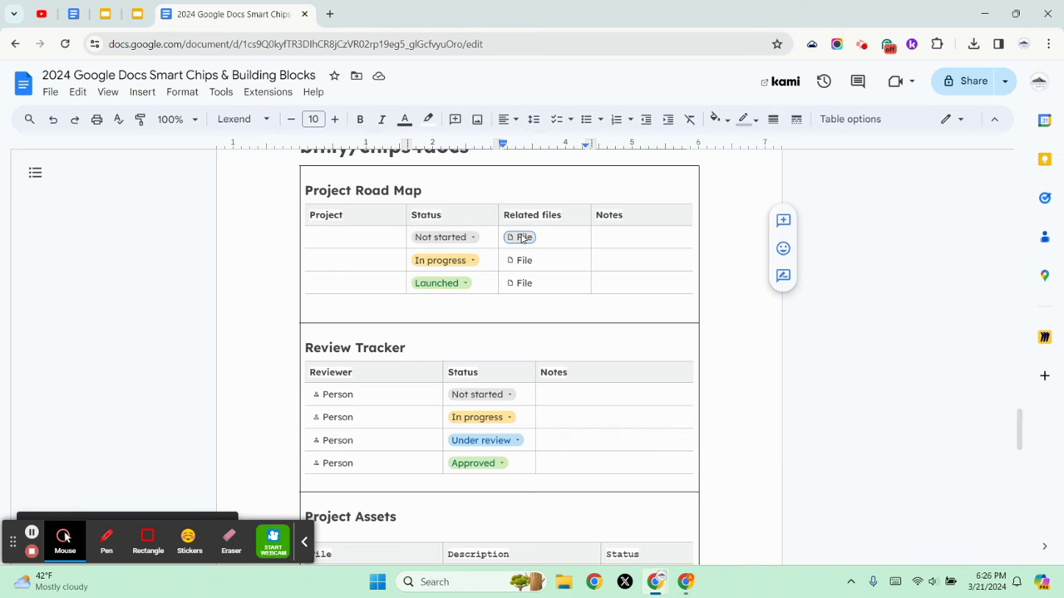
left_click(522, 238)
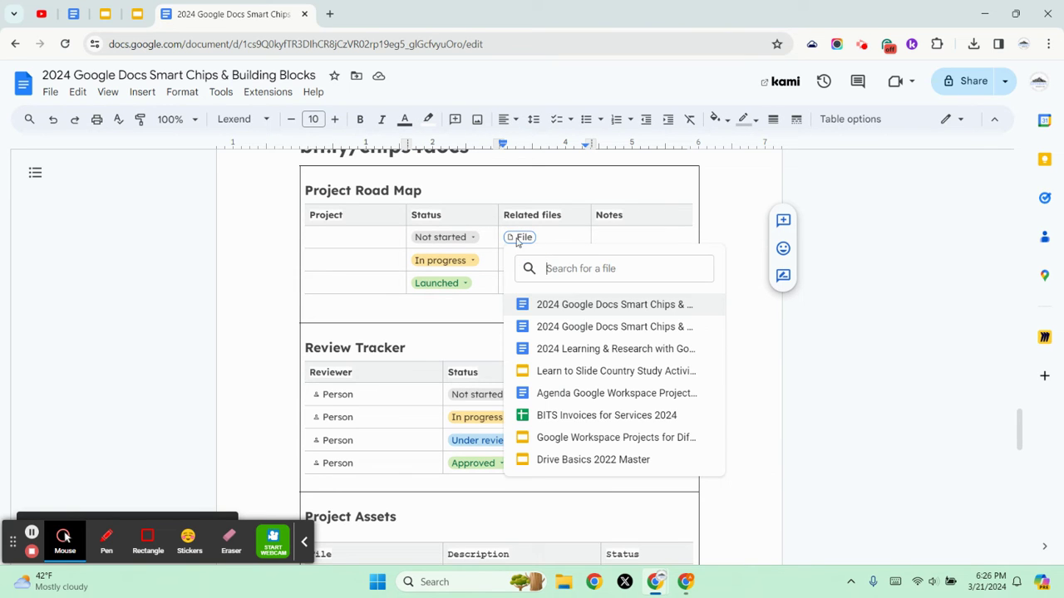
left_click(557, 237)
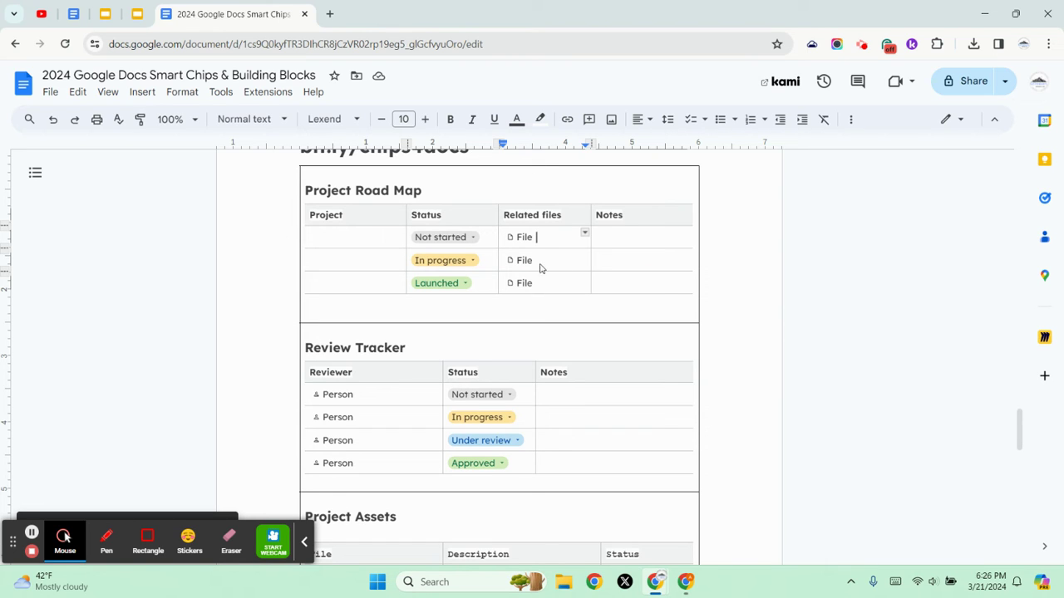
left_click(463, 238)
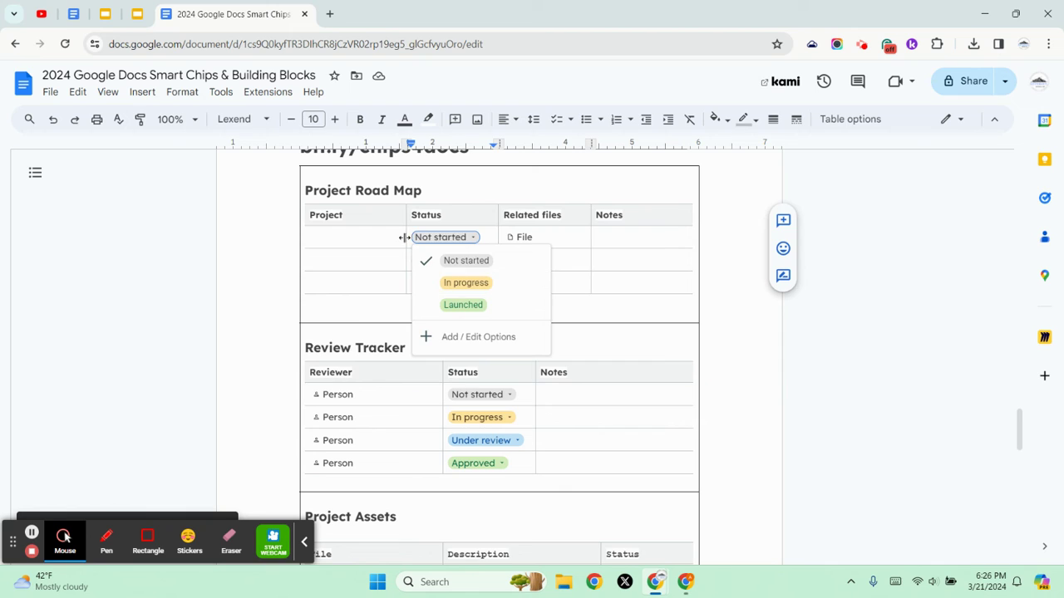
left_click(341, 238)
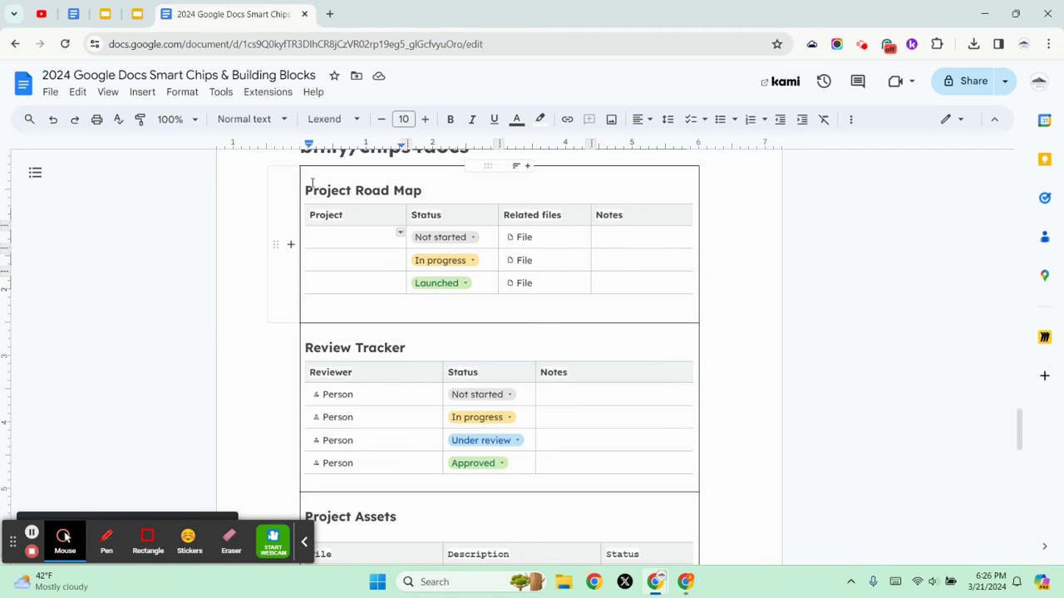
scroll(482, 183, "down", 1)
scroll(432, 249, "up", 1)
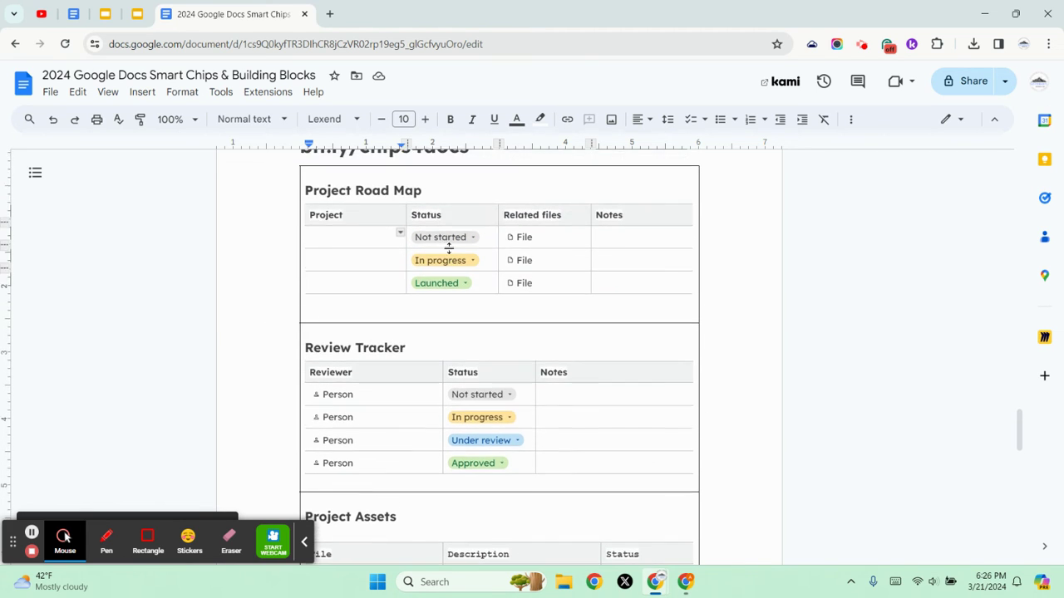
scroll(419, 252, "down", 1)
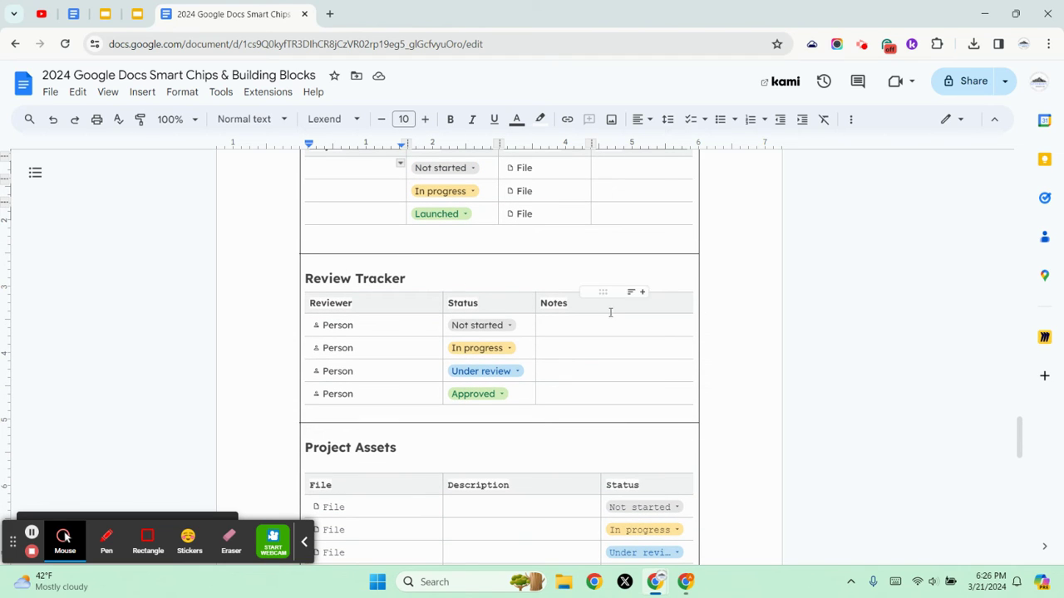
scroll(585, 312, "down", 1)
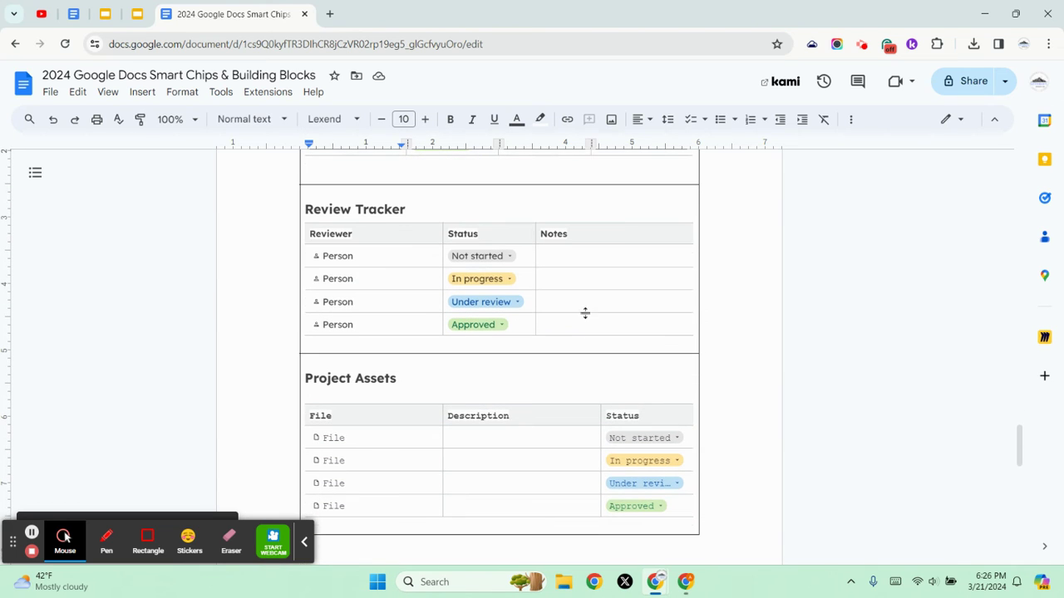
left_click(635, 225)
triple_click(556, 236)
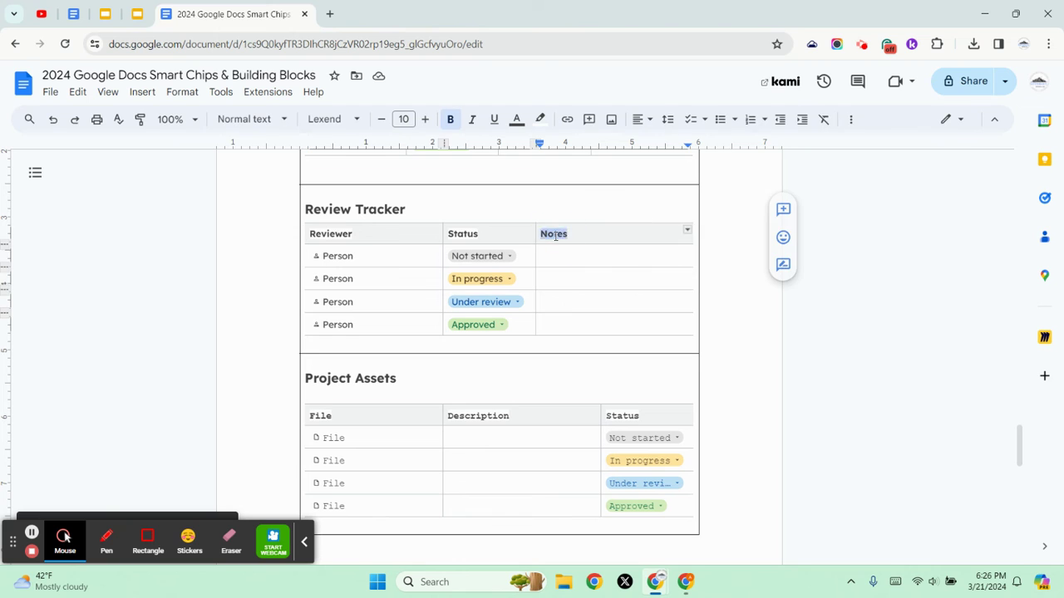
left_click(666, 282)
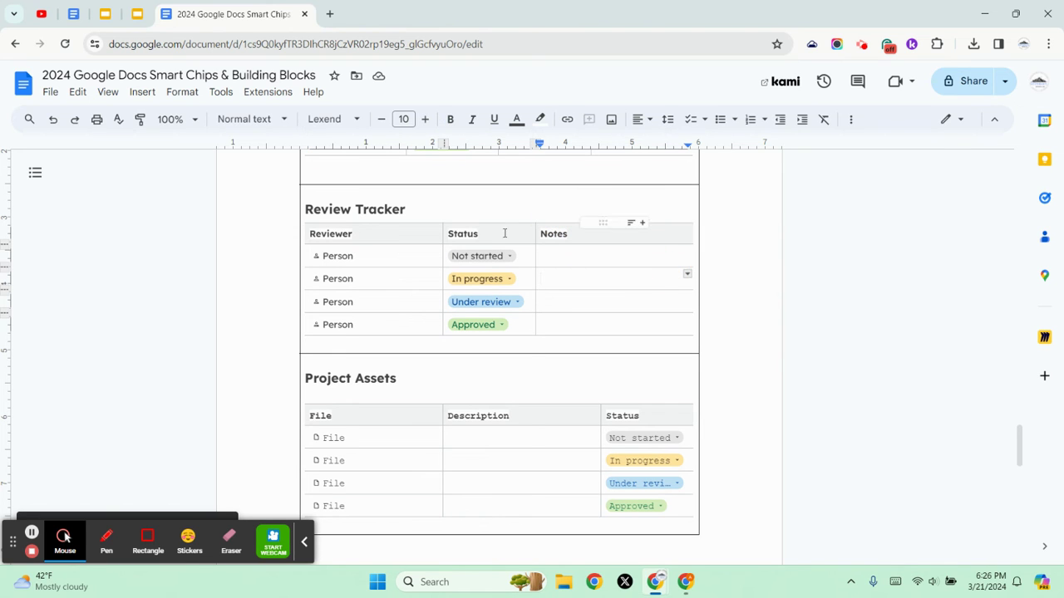
scroll(399, 247, "down", 2)
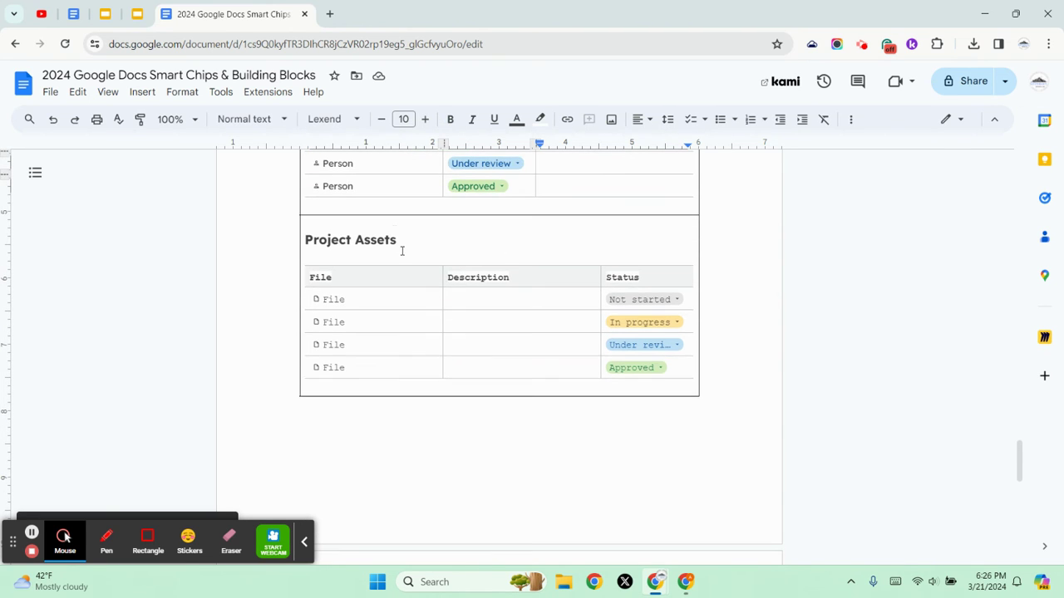
left_click(325, 187)
left_click(374, 187)
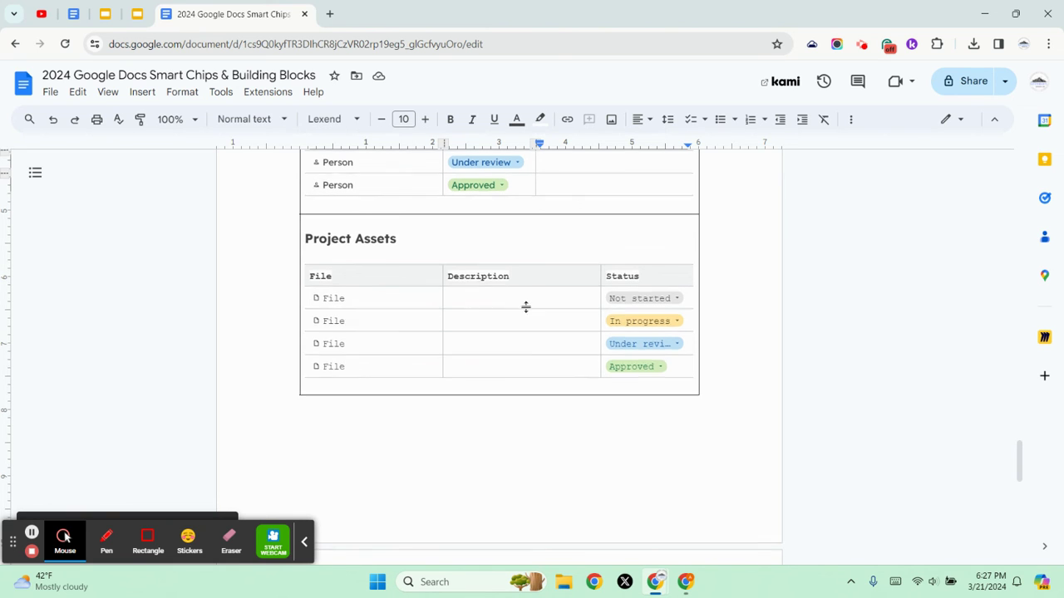
scroll(527, 309, "down", 1)
scroll(527, 307, "up", 3)
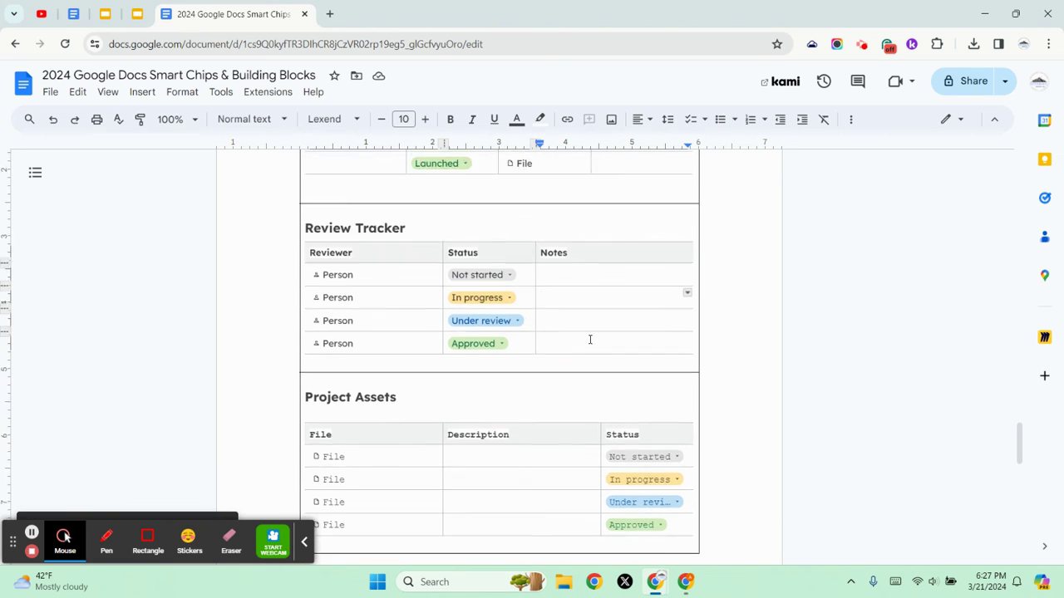
scroll(590, 339, "up", 3)
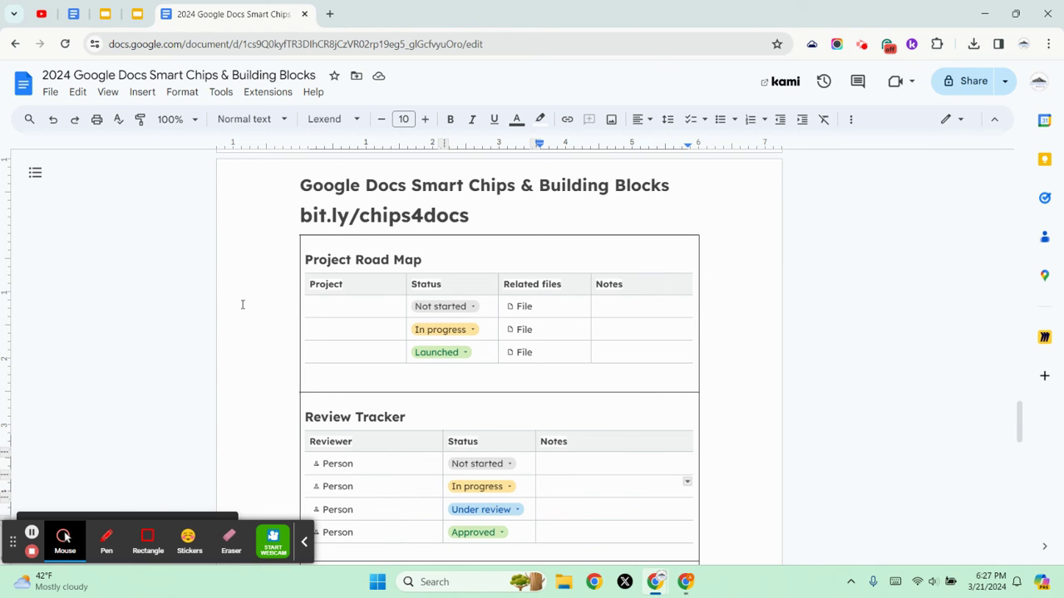
- Show the file search from the File chip in the Launched row
scroll(406, 473, "down", 1)
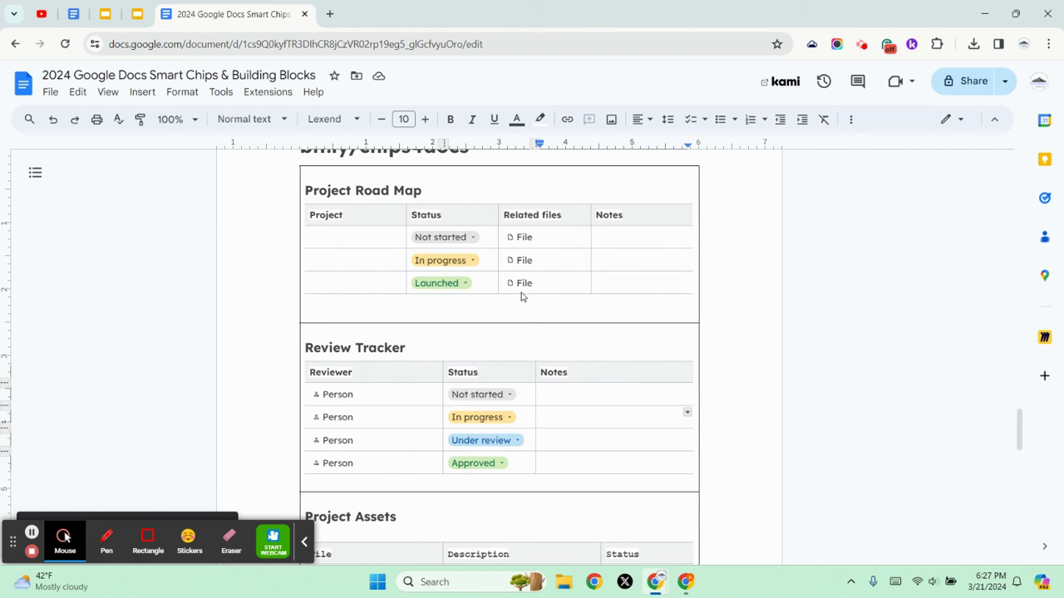
left_click(524, 284)
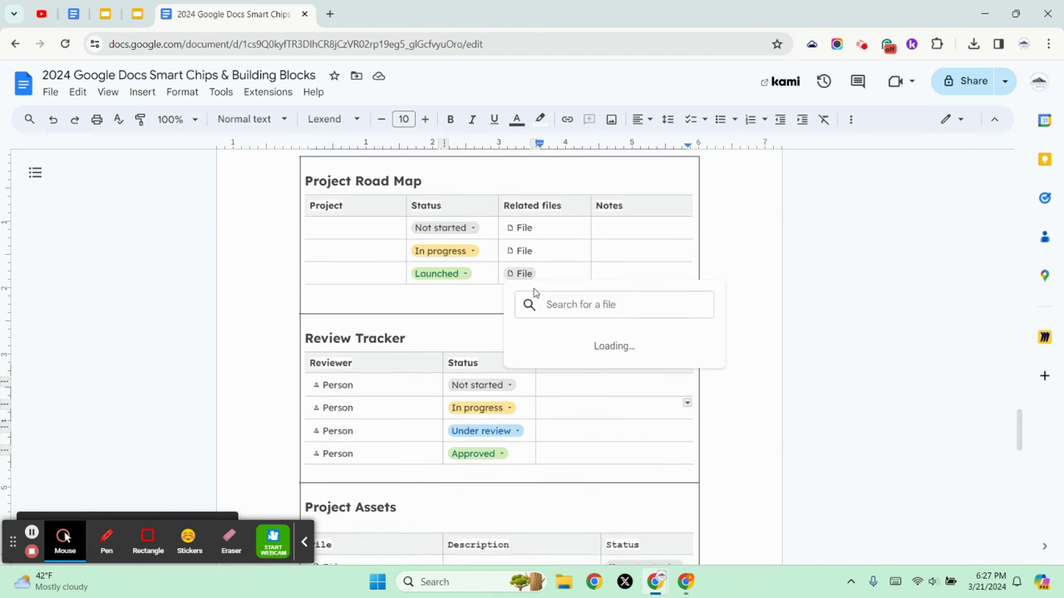
scroll(541, 304, "down", 1)
scroll(541, 306, "up", 15)
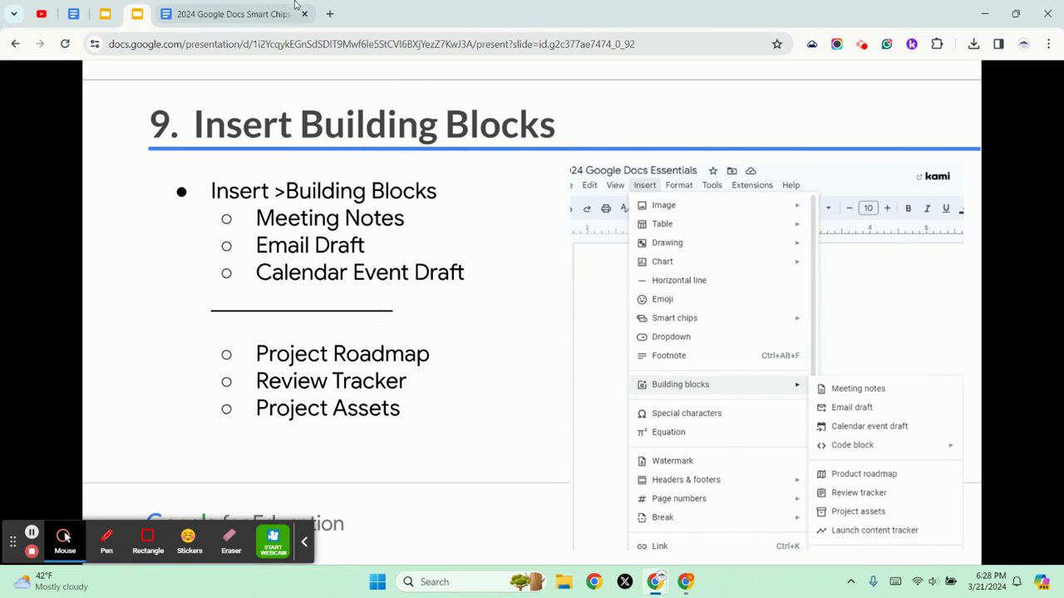
- Advance to the Work with Revision History slide, then to Use Revision History in the published presentation
mouse_move(246, 5)
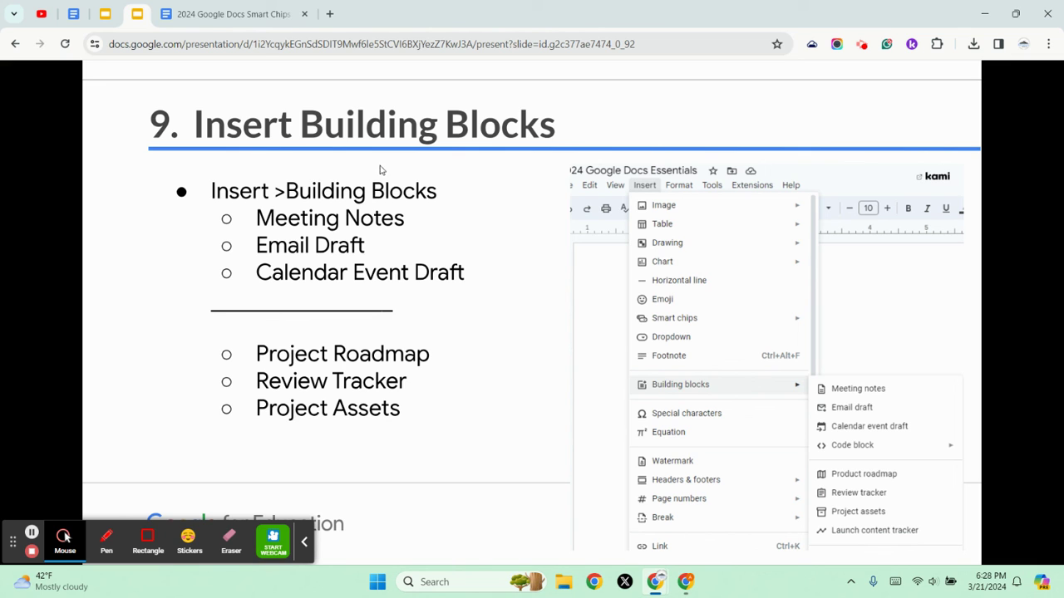
left_click(336, 249)
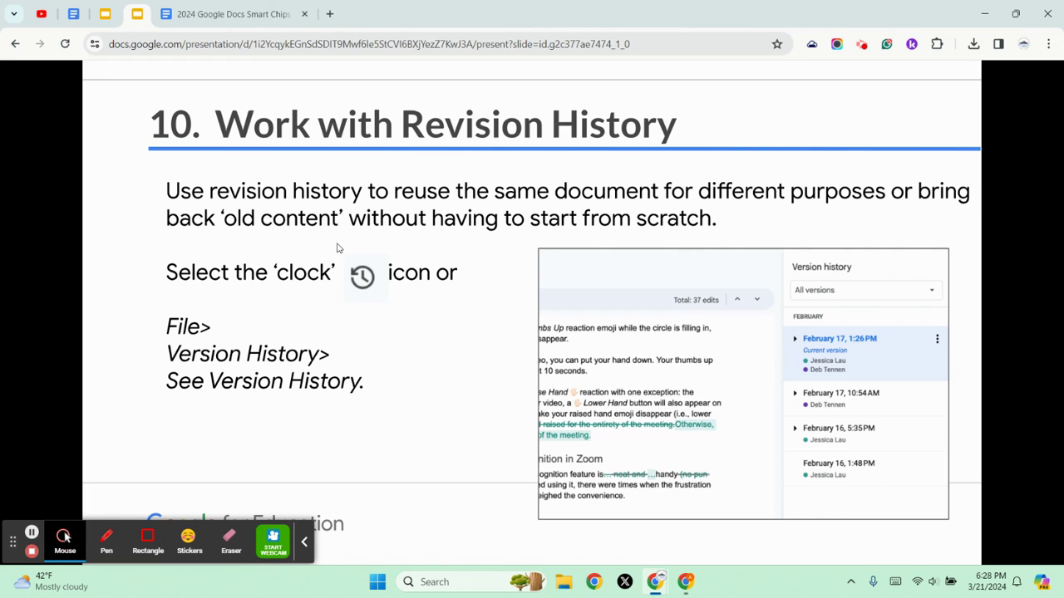
left_click(105, 14)
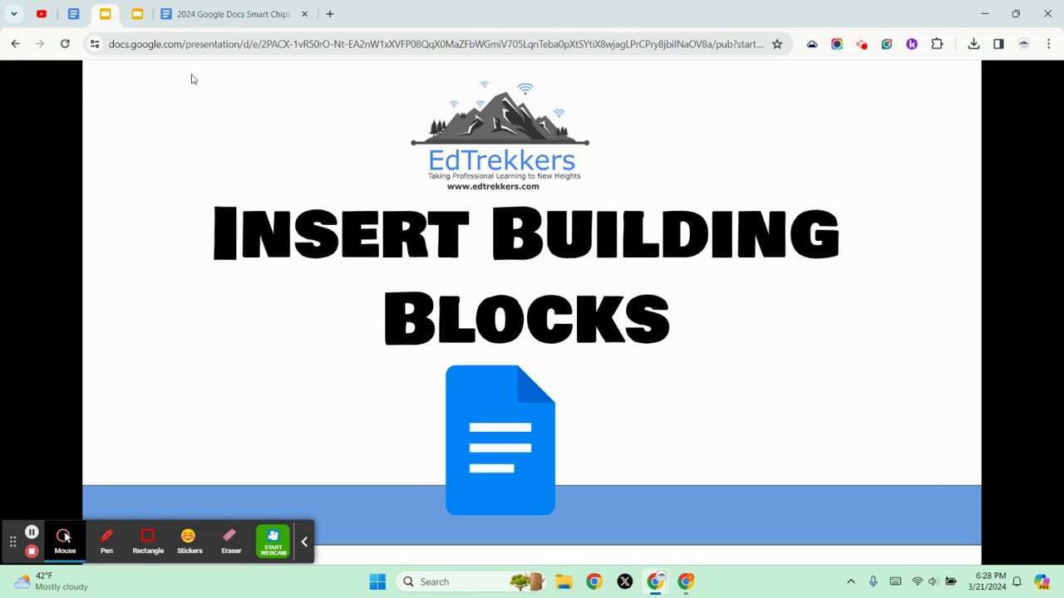
left_click(239, 139)
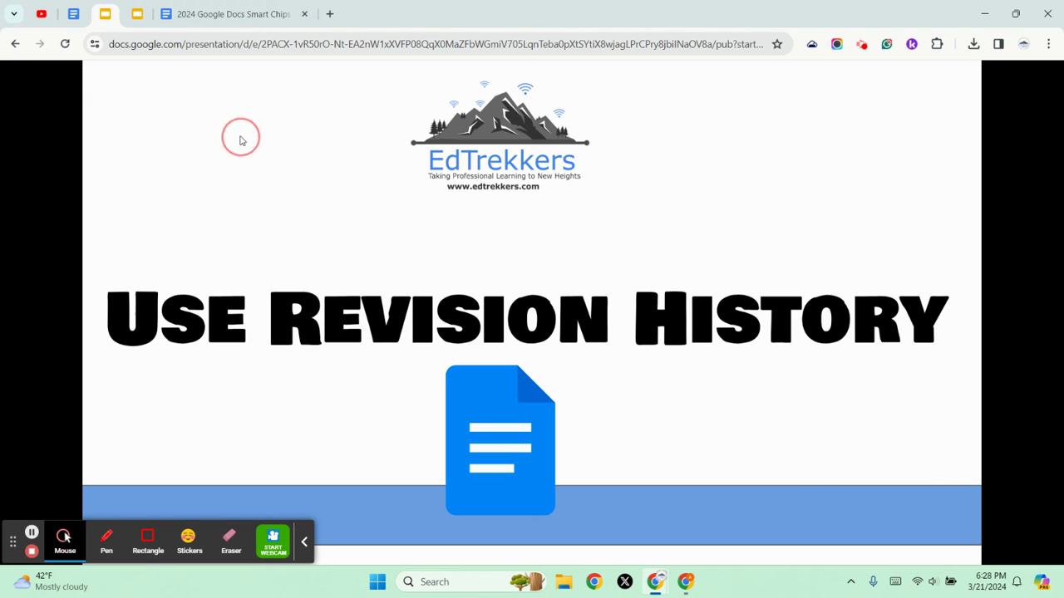
left_click(862, 48)
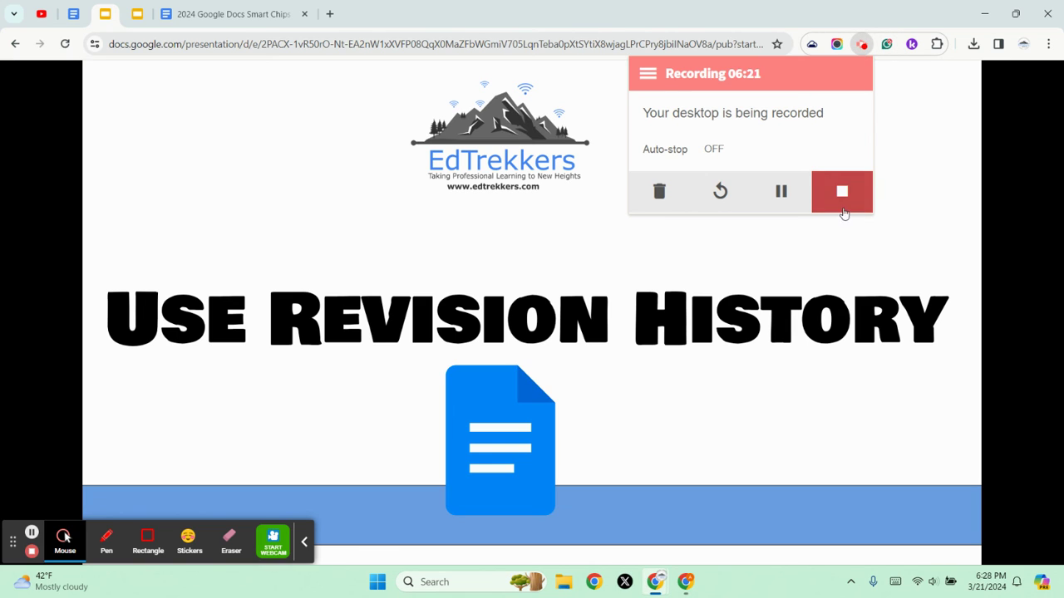